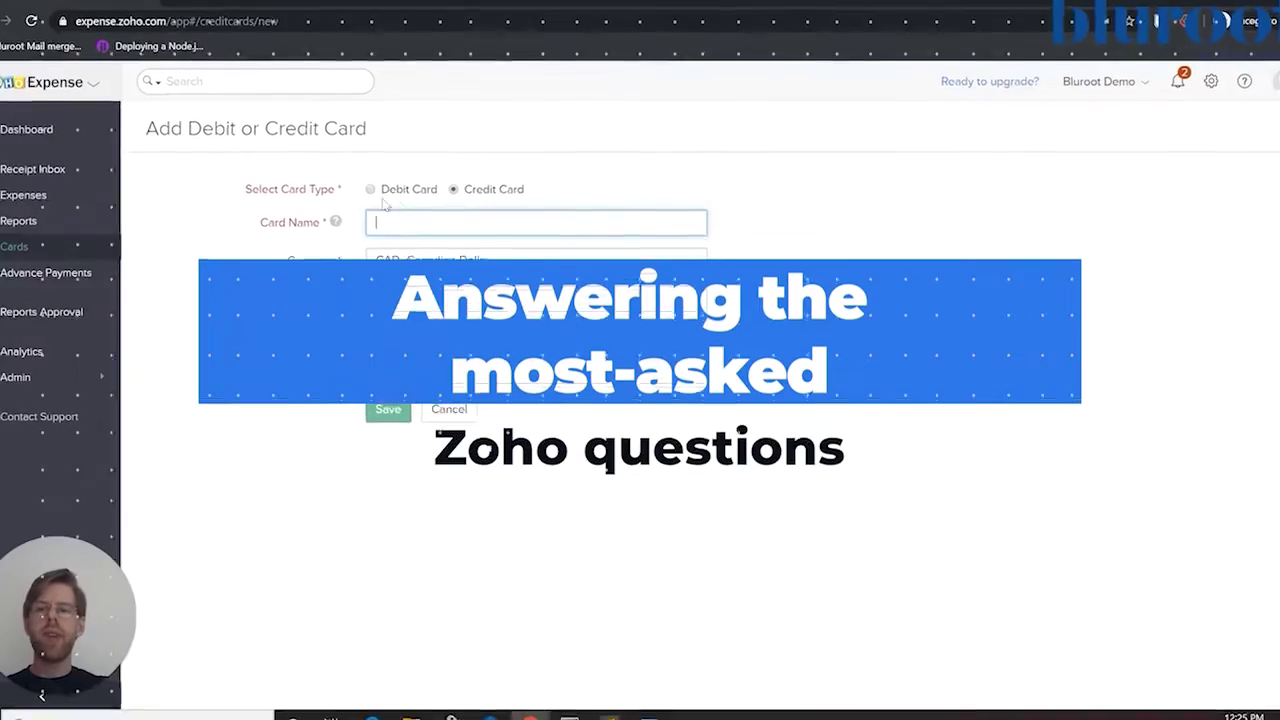
Choose Debit Card as the card type for the new card.
click(380, 186)
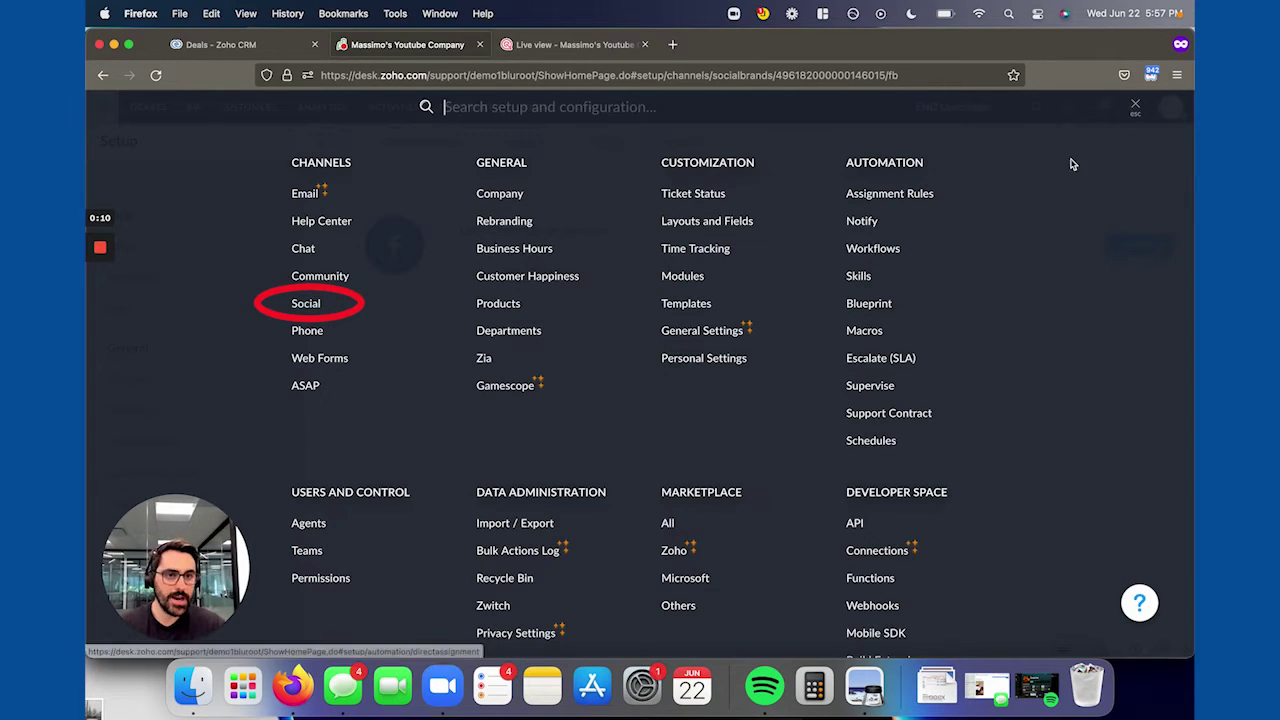
Go to Channels > Social setup, start adding a New Brand, and scroll down to the Instagram option.
click(308, 305)
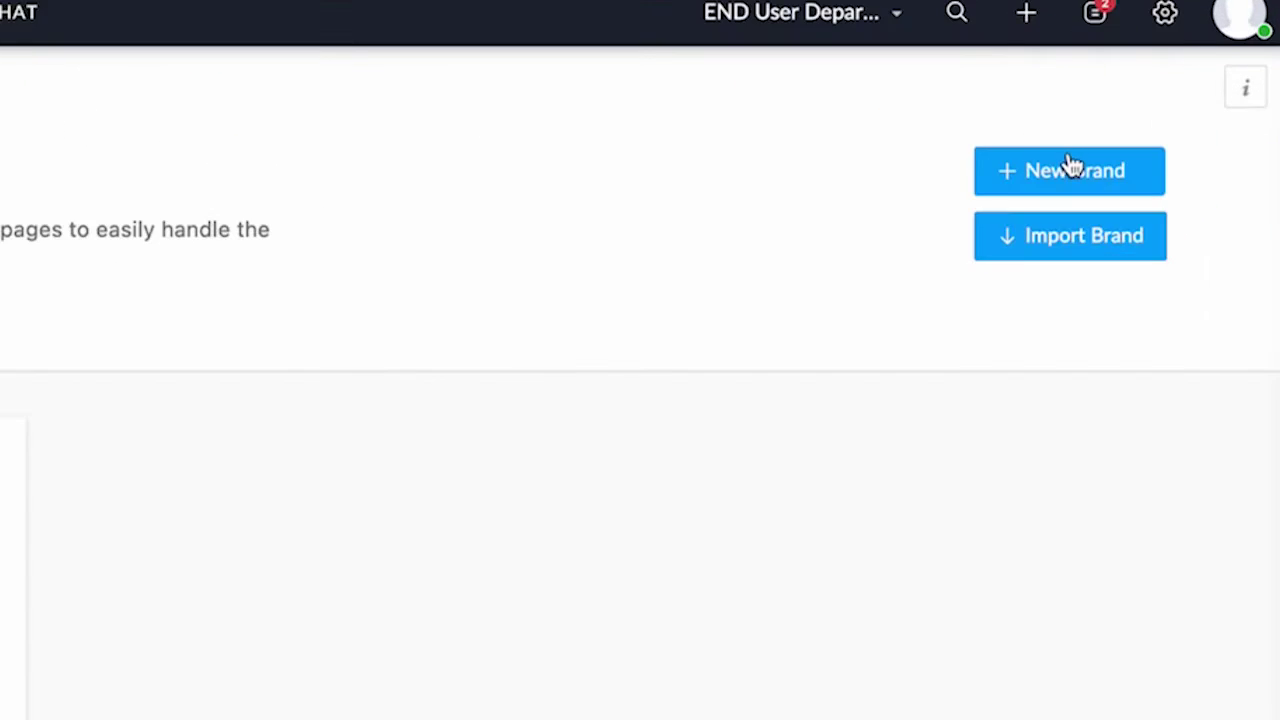
click(1070, 168)
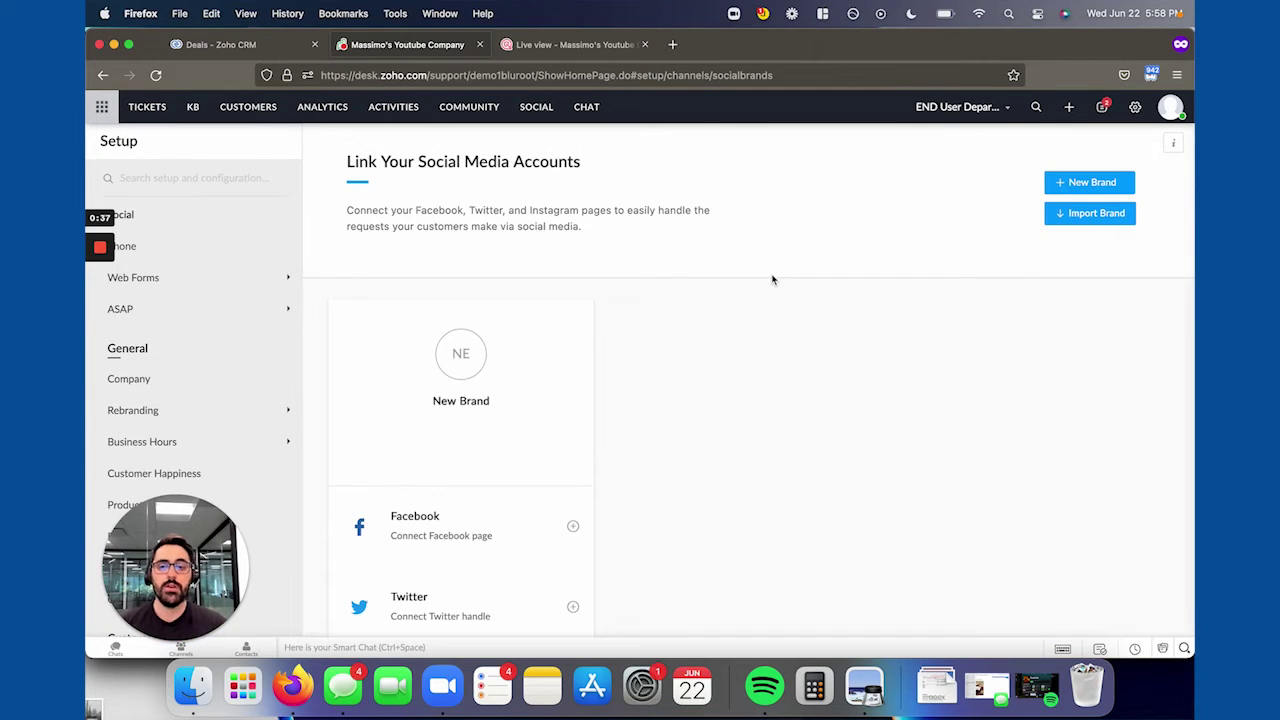
scroll(584, 434, down, 2)
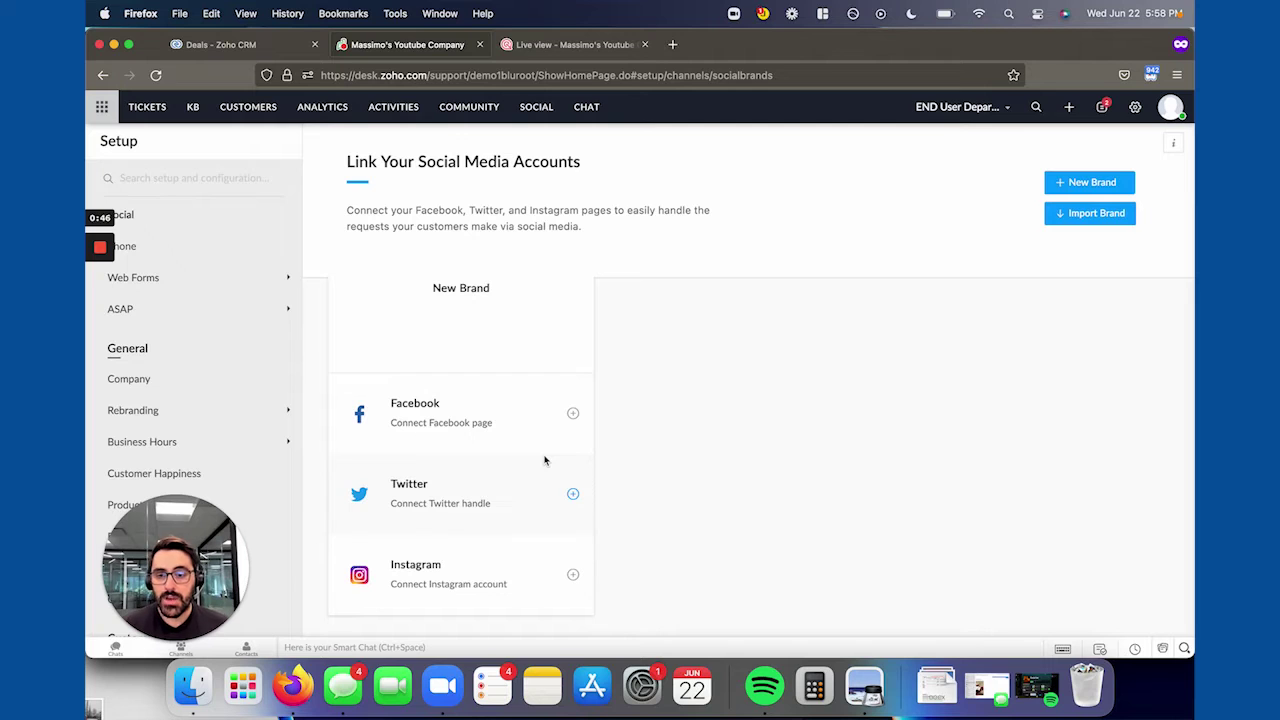
click(573, 414)
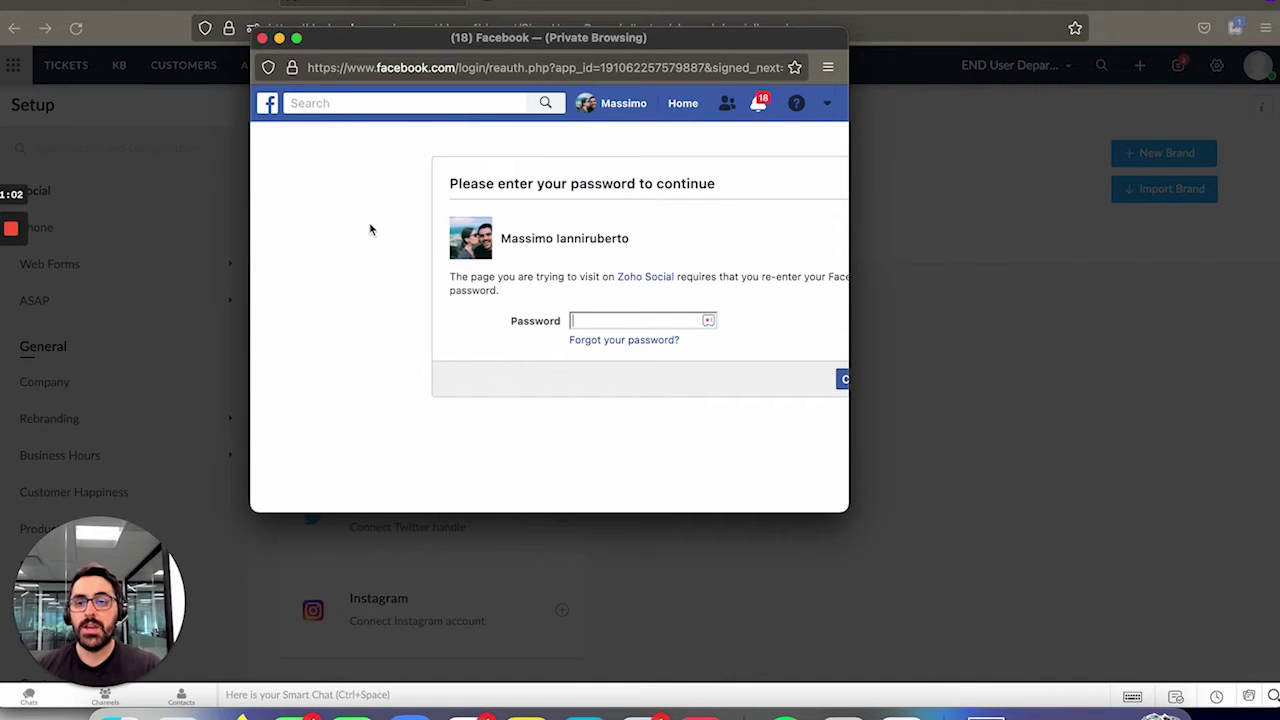
click(262, 38)
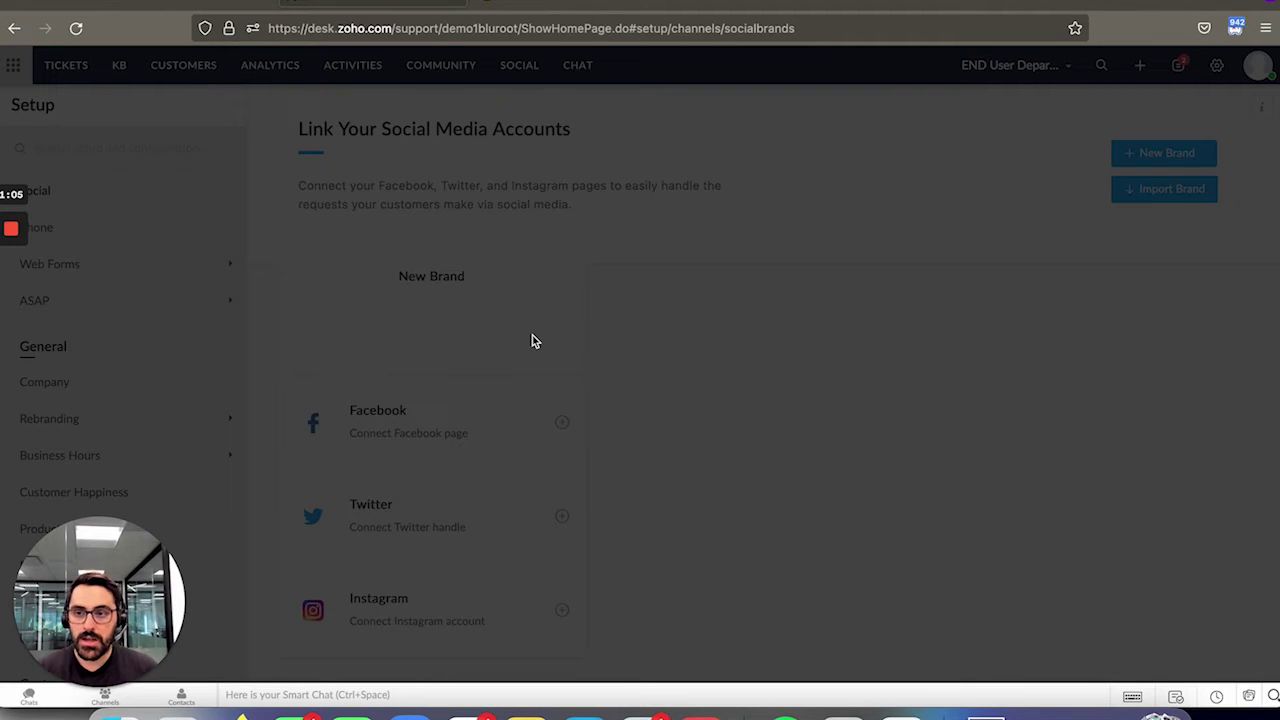
right_click(606, 348)
click(636, 395)
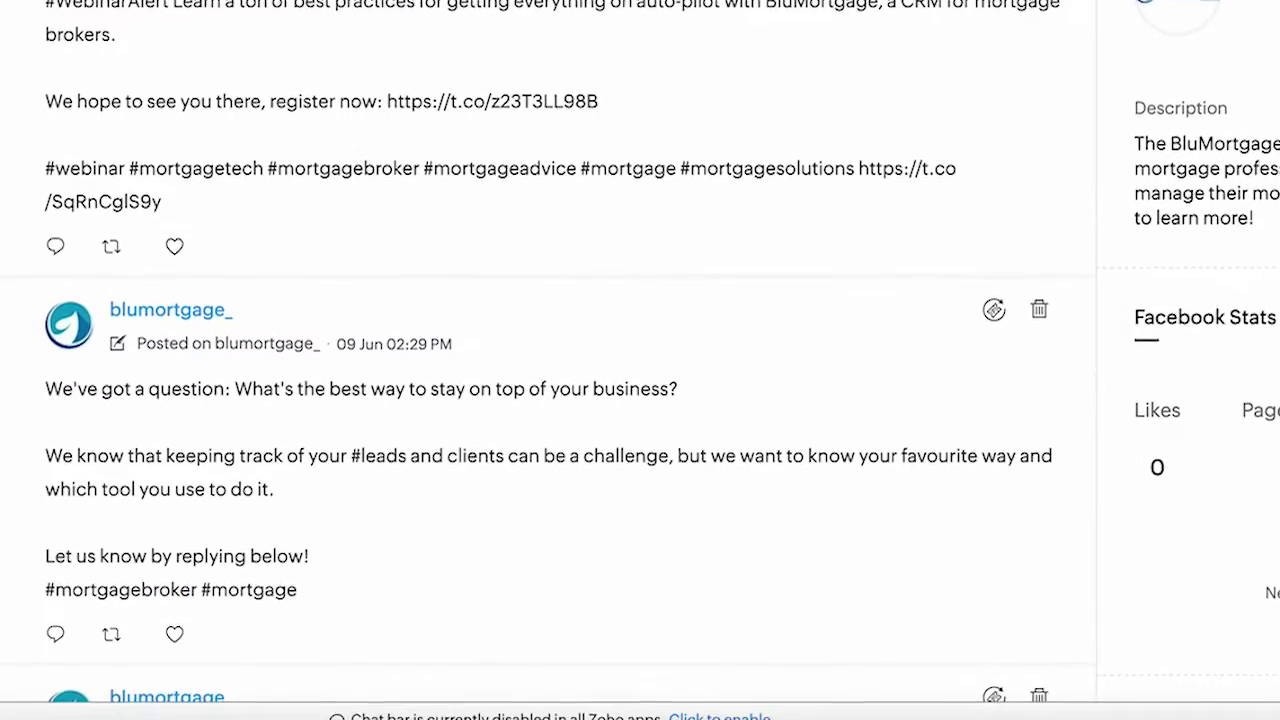
View BluMortgage's Facebook Feed and scroll through its page posts.
click(151, 174)
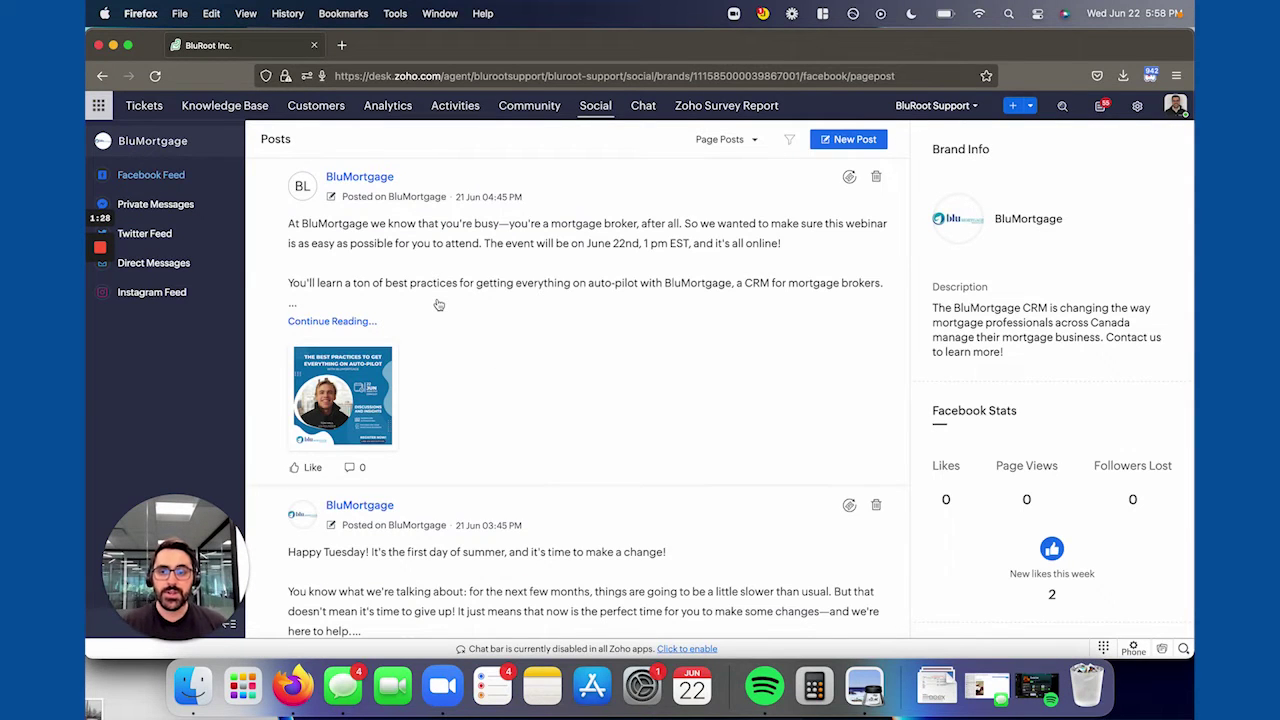
scroll(438, 304, down, 10)
scroll(438, 304, down, 10)
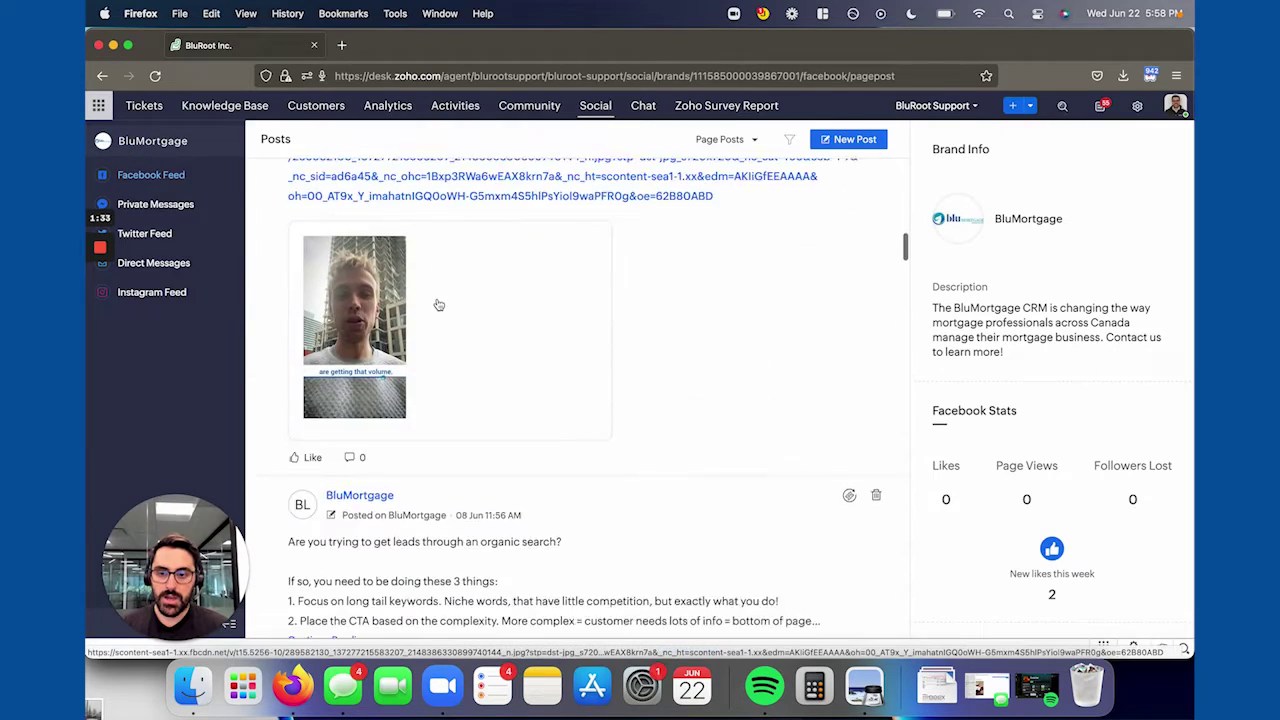
scroll(438, 304, up, 20)
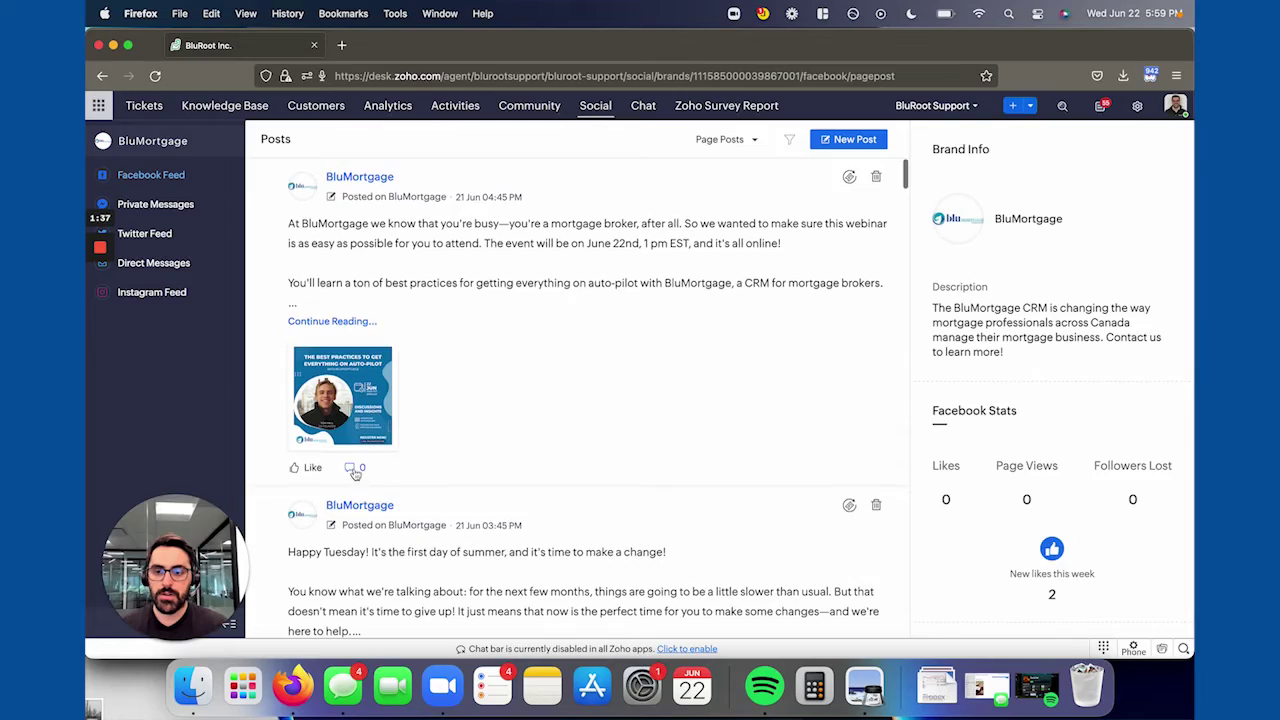
click(352, 470)
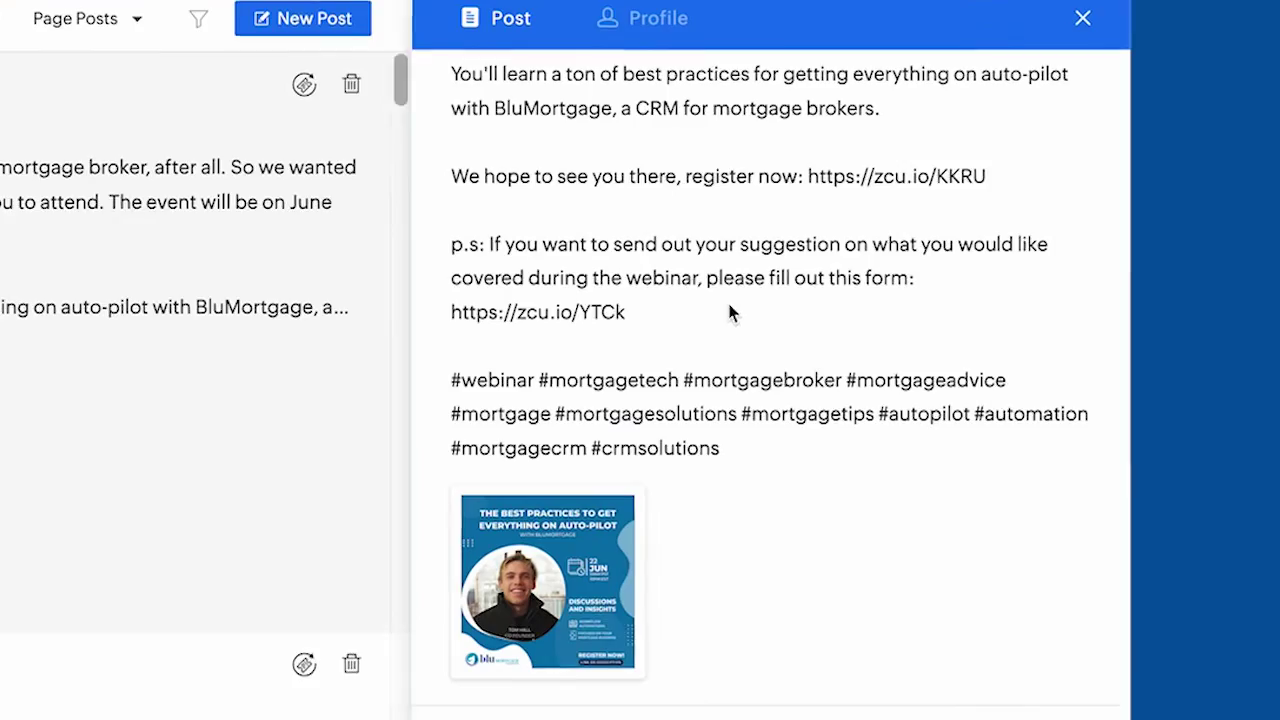
scroll(988, 300, down, 3)
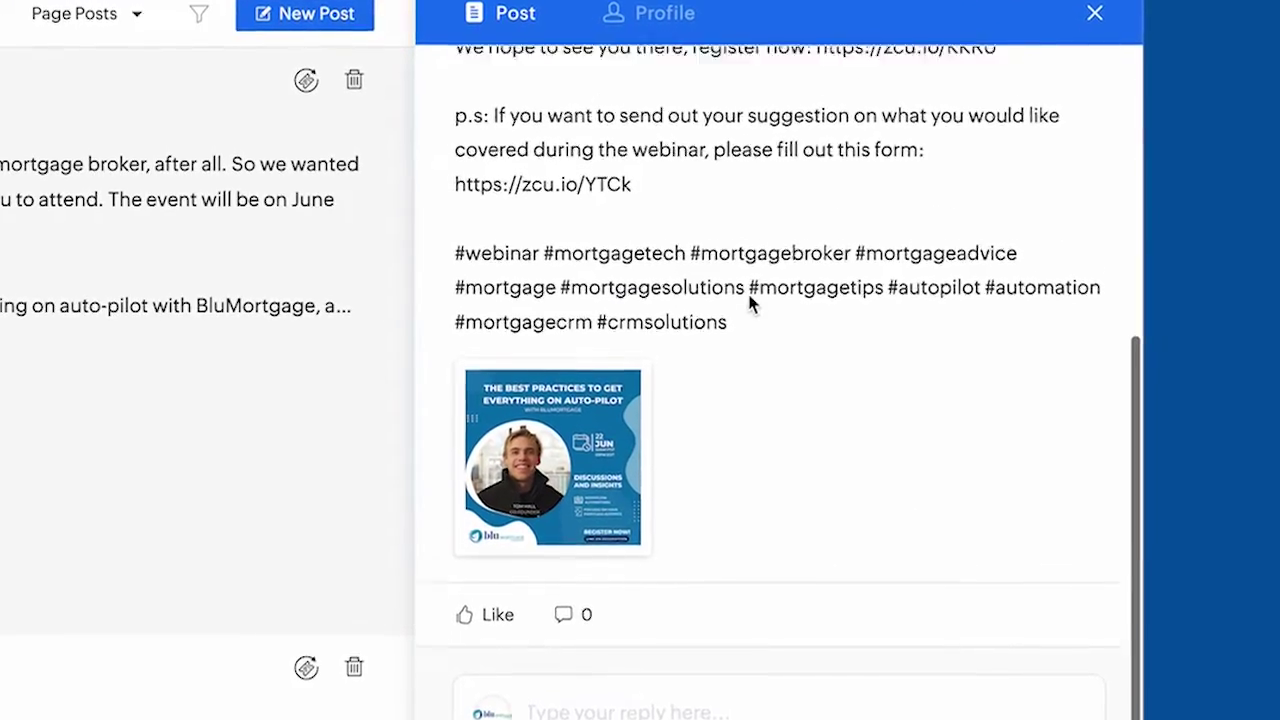
scroll(751, 294, up, 4)
scroll(754, 288, down, 4)
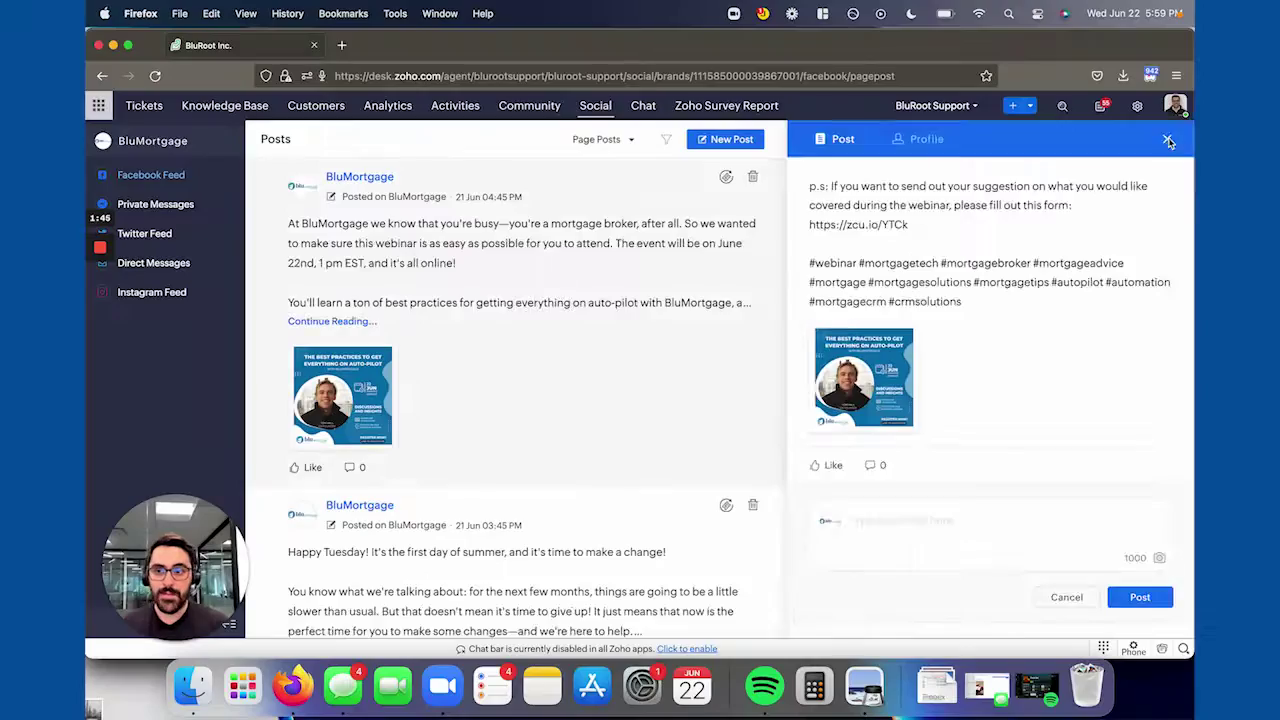
click(1168, 141)
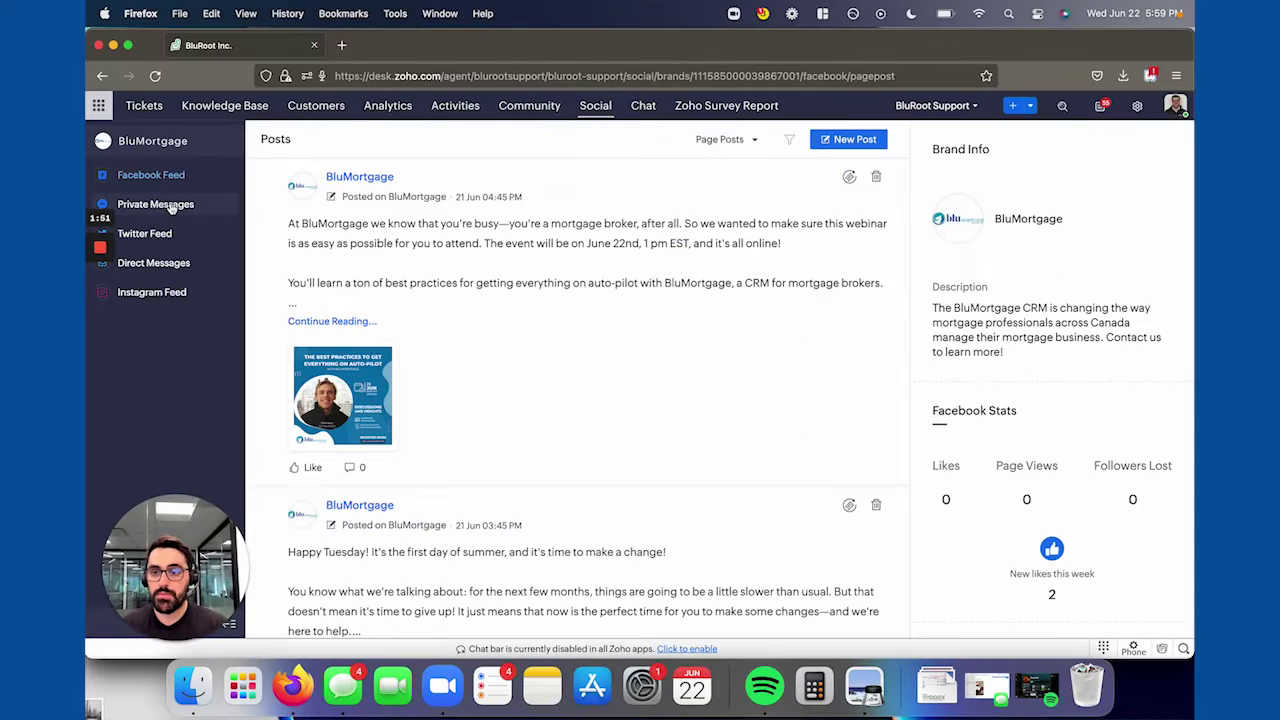
Check BluMortgage's Facebook private messages, the Tickets list and Twitter direct messages, ending on its Instagram Feed.
click(156, 204)
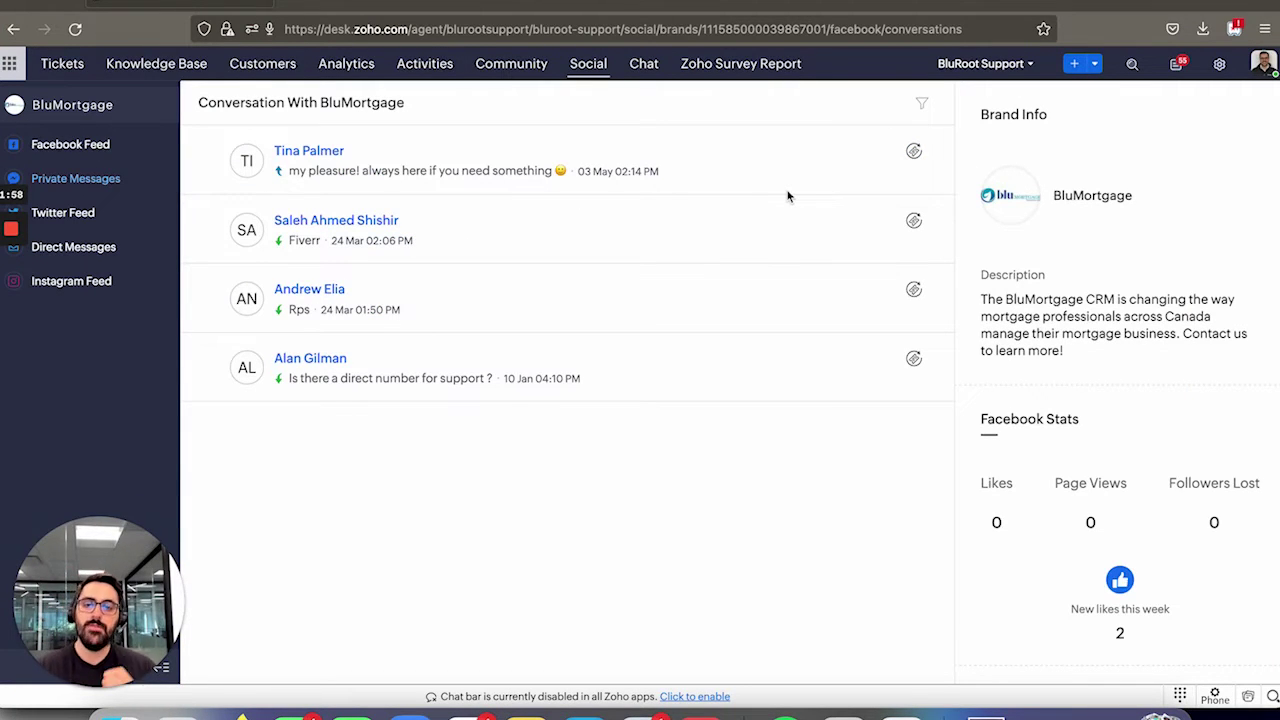
click(70, 68)
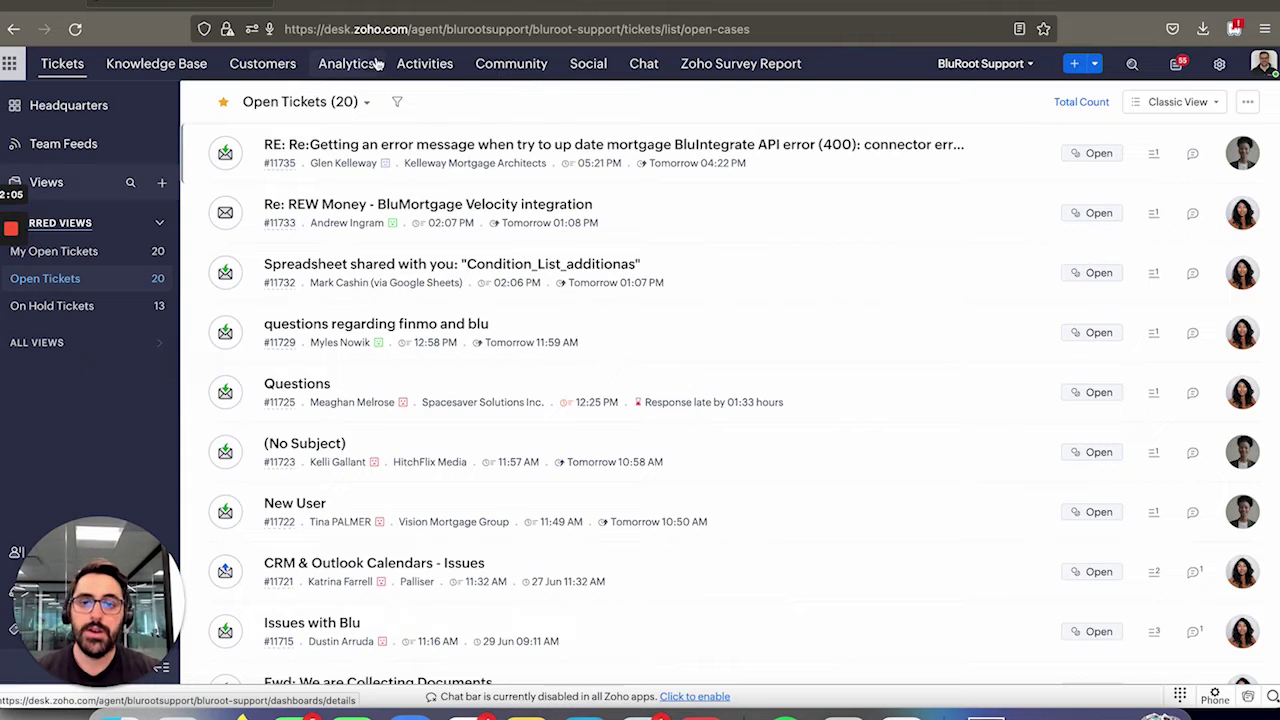
click(582, 68)
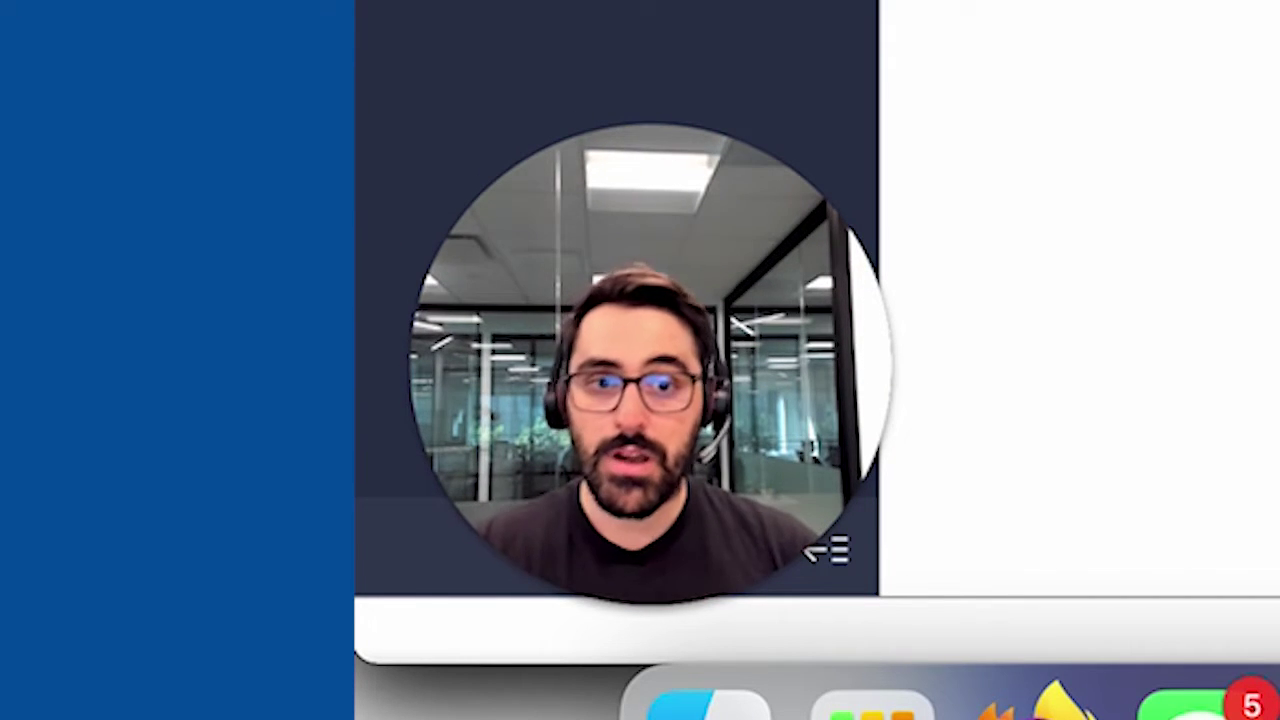
click(120, 249)
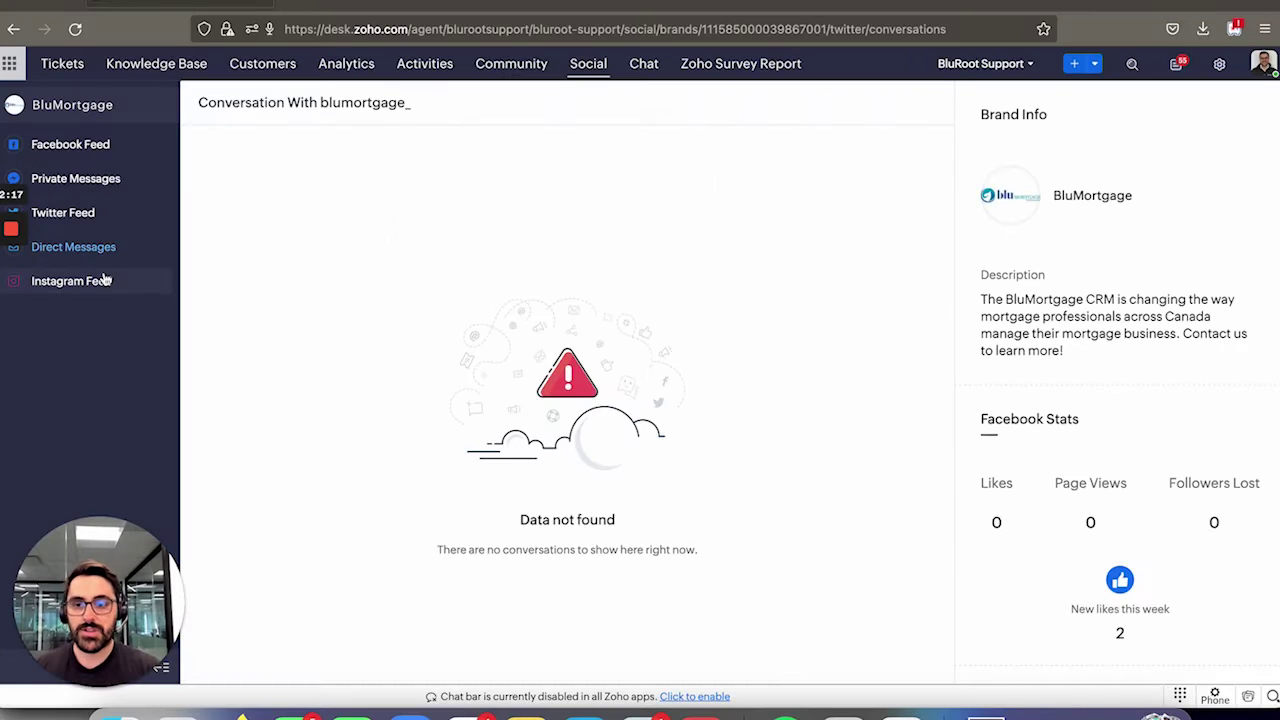
click(104, 280)
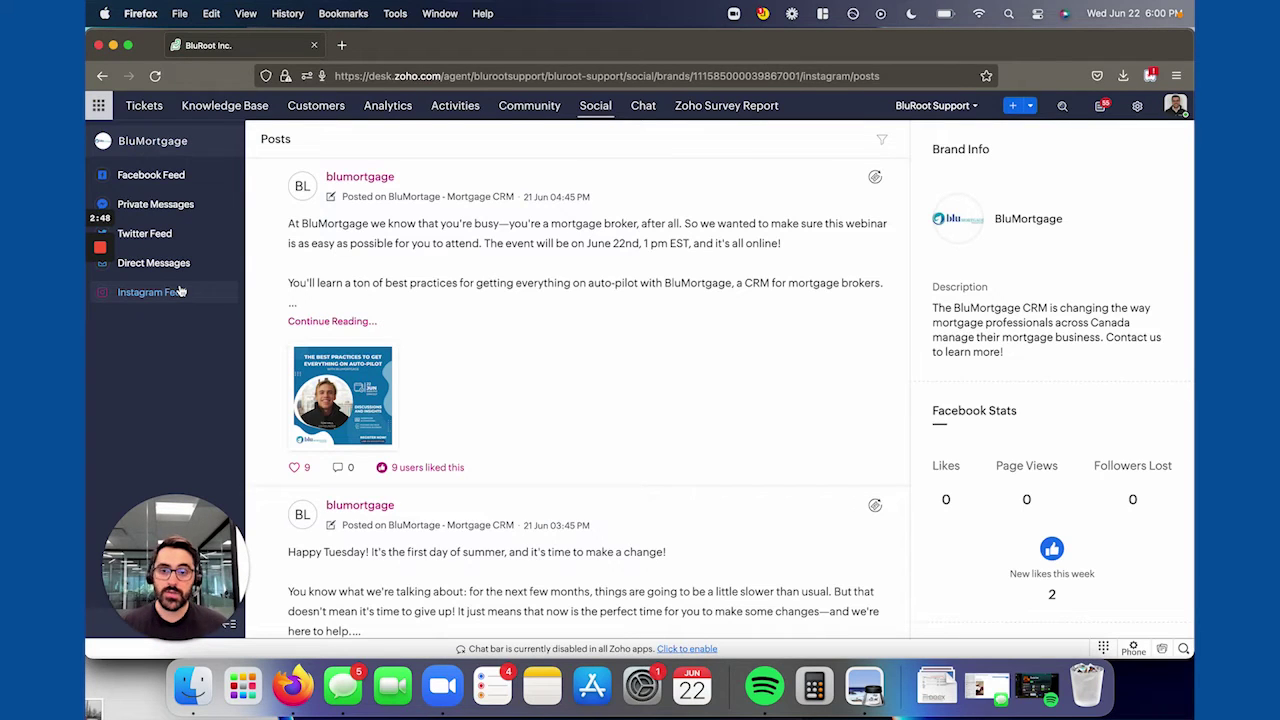
Load Zoho SalesIQ in a new tab, then show the Live view in the demo account's window.
click(341, 45)
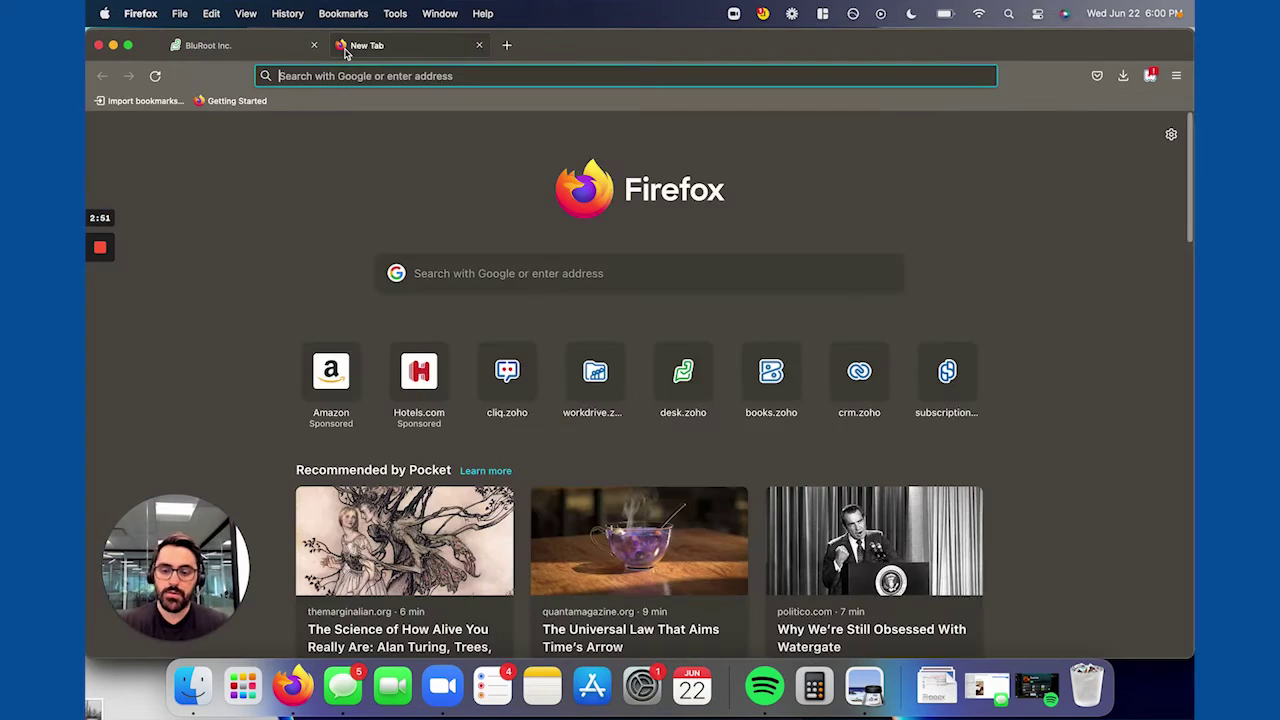
text(salesiq)
key(Return)
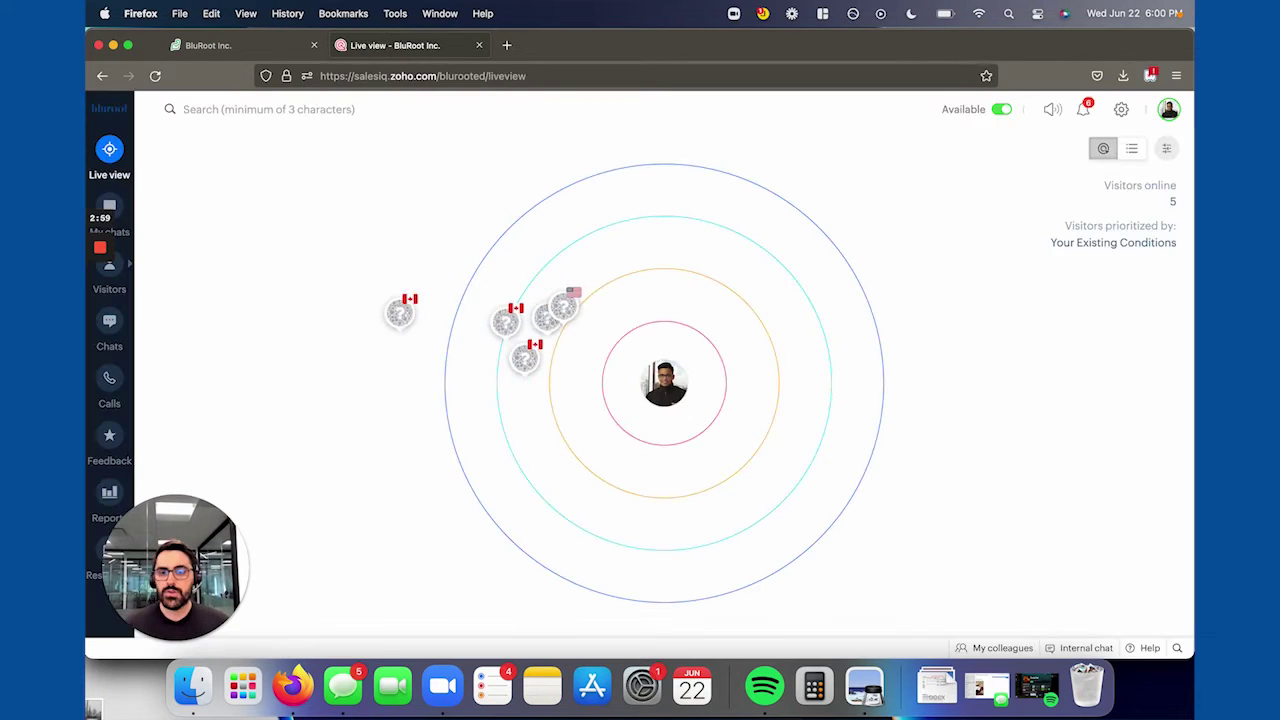
key(super+grave)
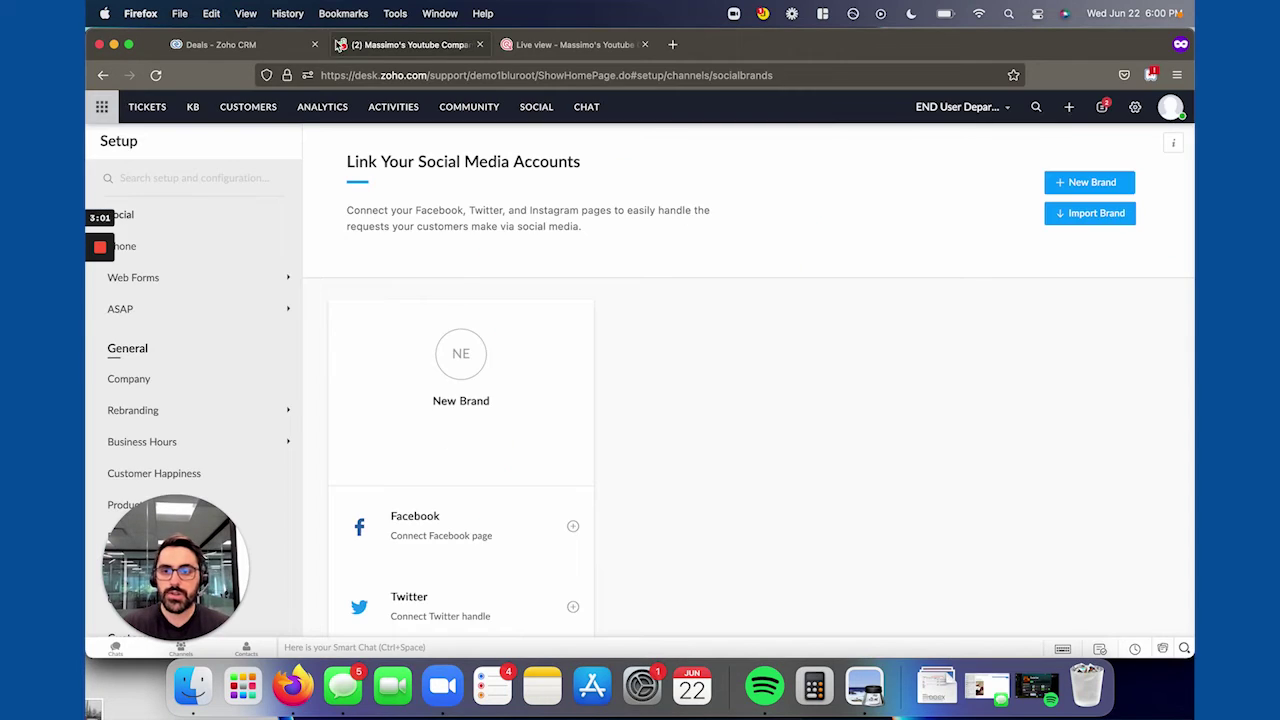
click(545, 46)
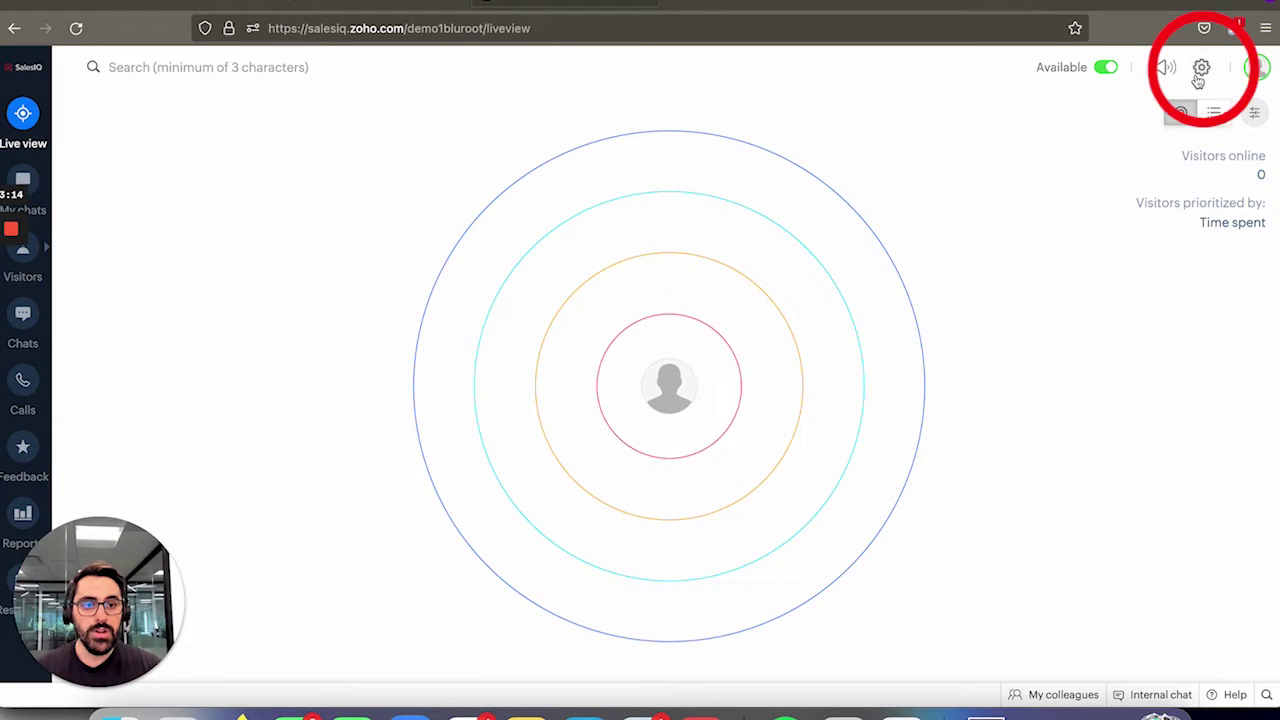
From SalesIQ Settings, review the demo1bluroot brand, then go to Developers > Integrations.
click(1122, 108)
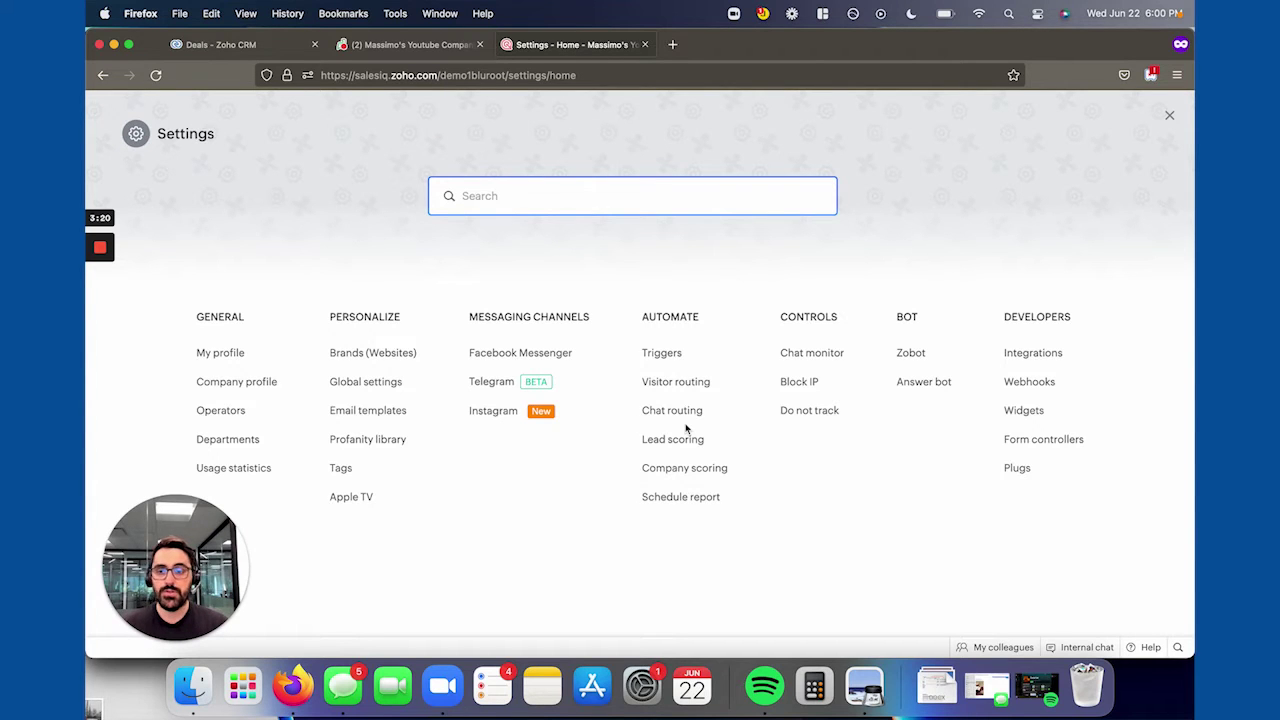
click(357, 352)
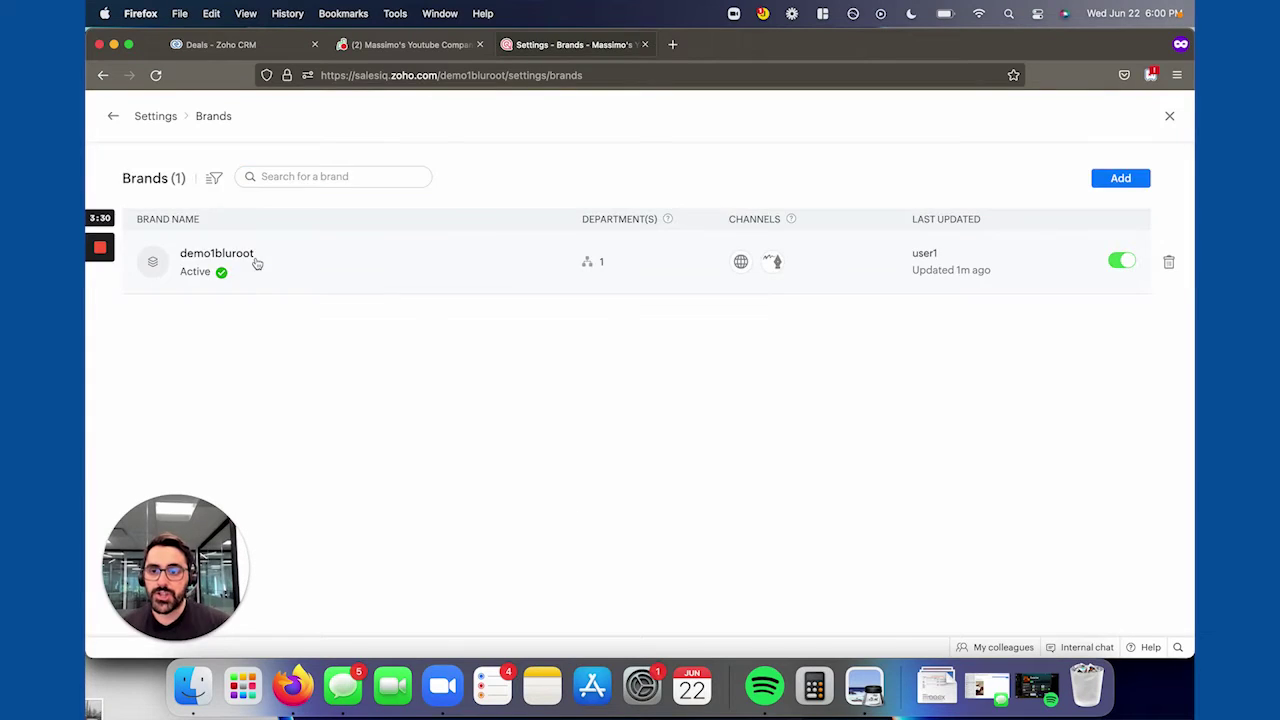
click(254, 260)
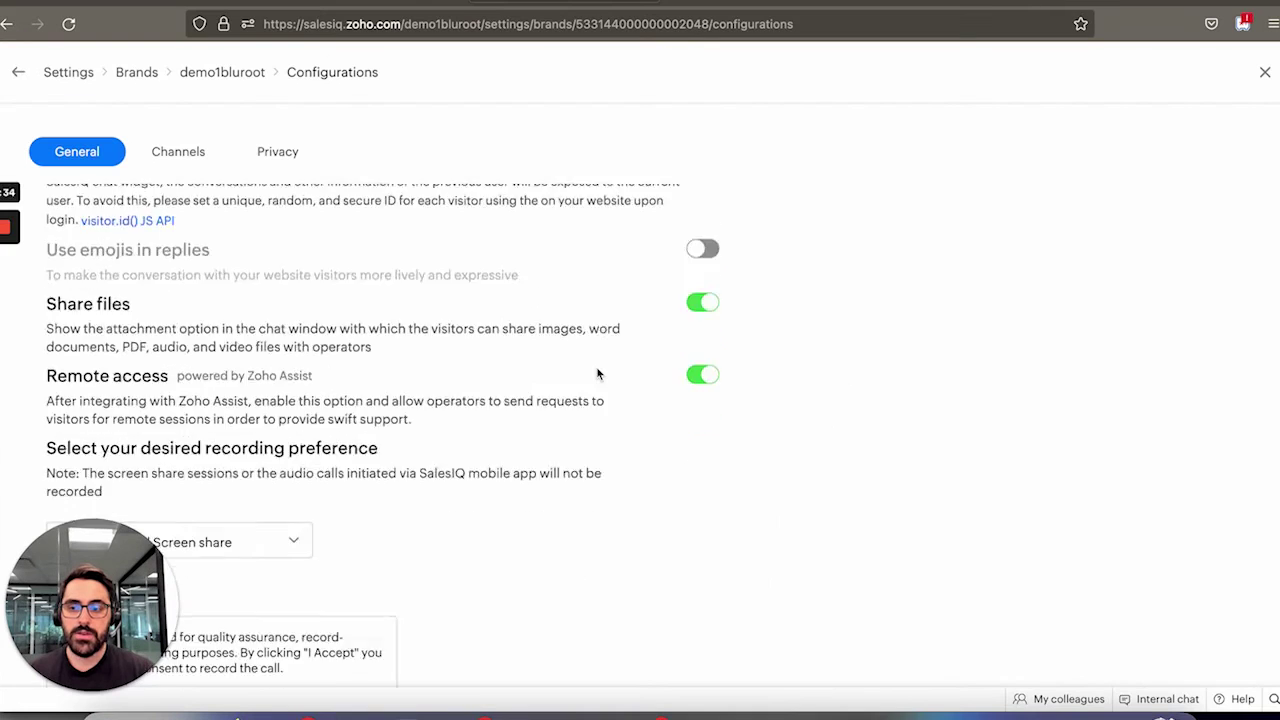
scroll(597, 371, down, 5)
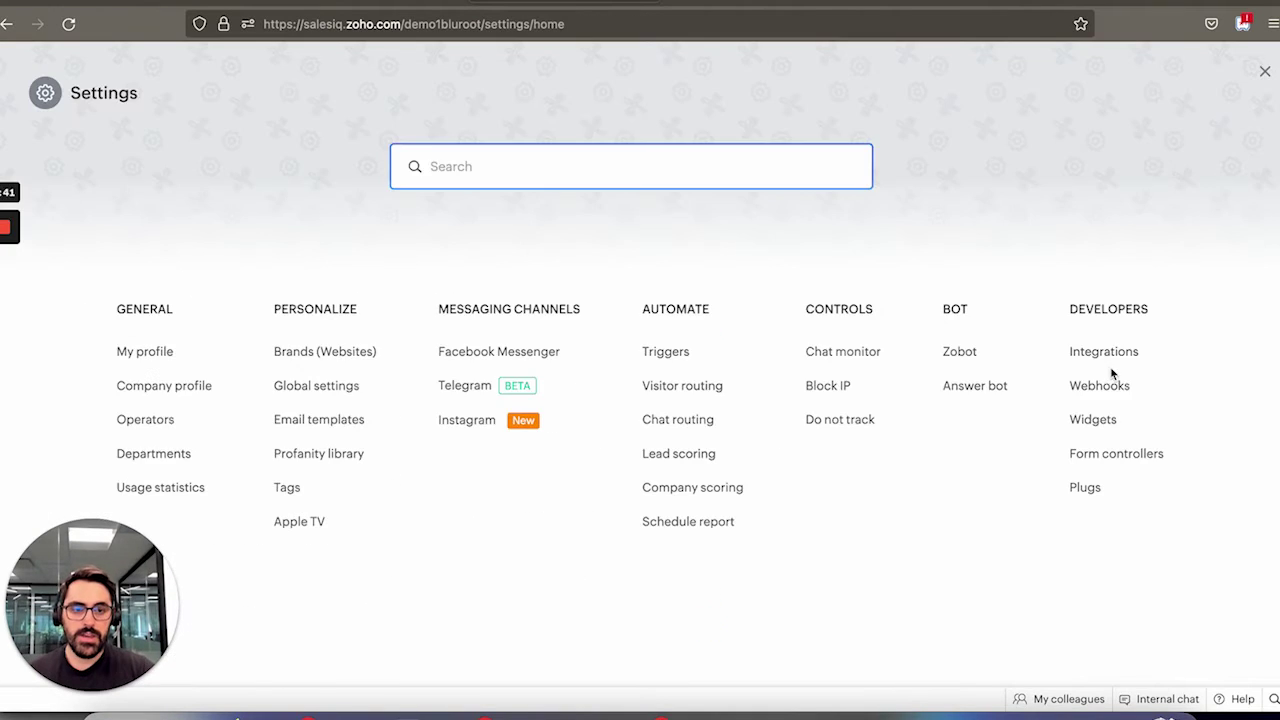
click(1112, 360)
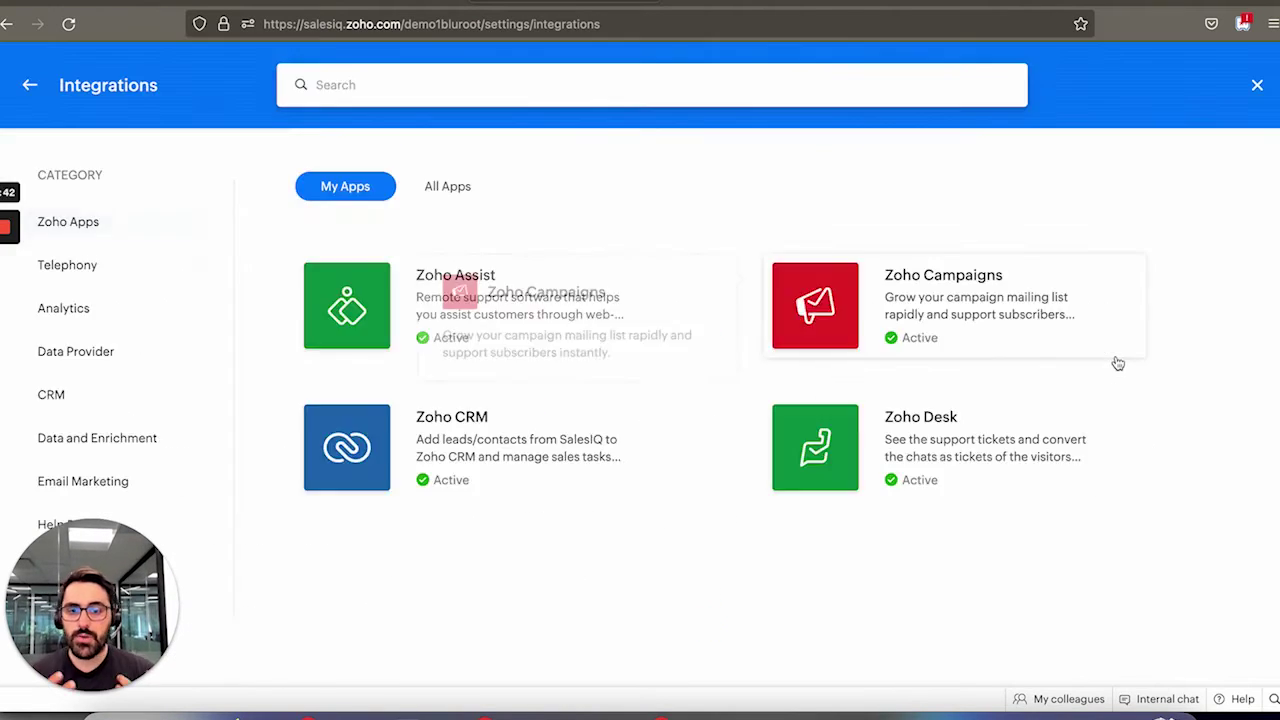
Confirm the Zoho Desk department mapping keeps demo1bluroot on ATM Department, then return to Integrations.
click(974, 476)
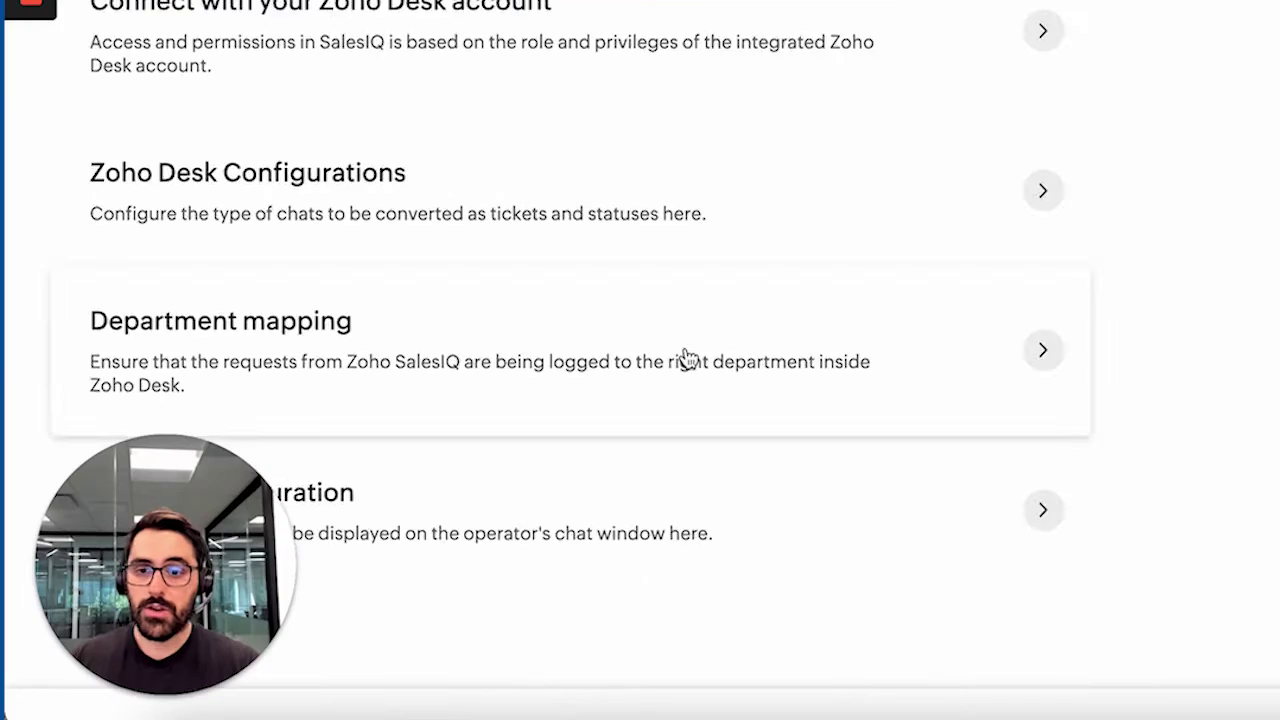
click(468, 452)
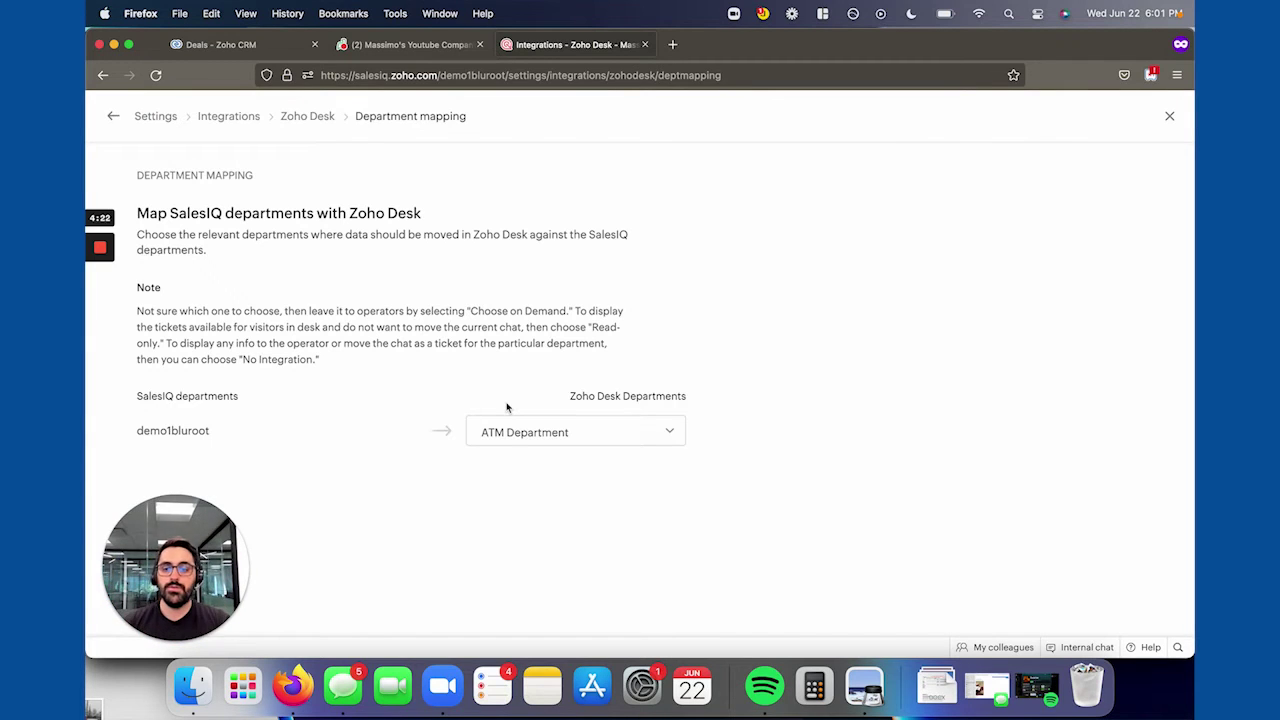
click(576, 435)
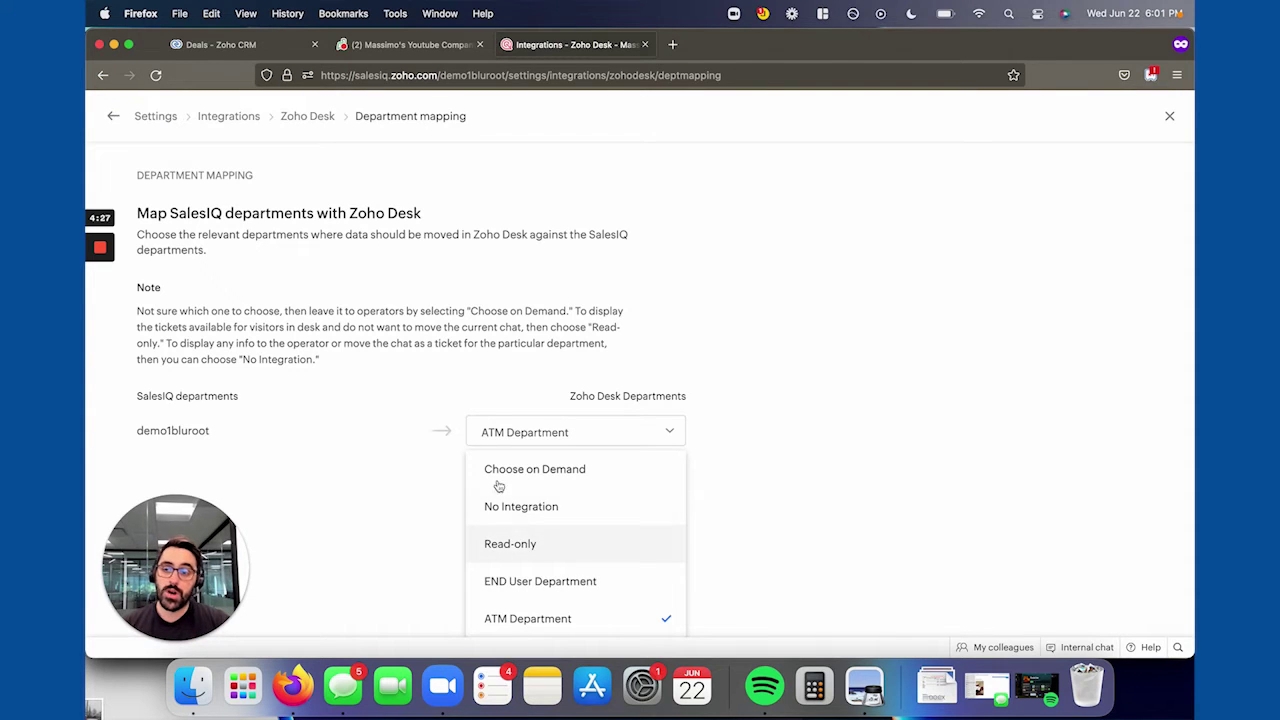
click(217, 119)
Go back through SalesIQ Settings to the demo1bluroot brand's details.
click(217, 119)
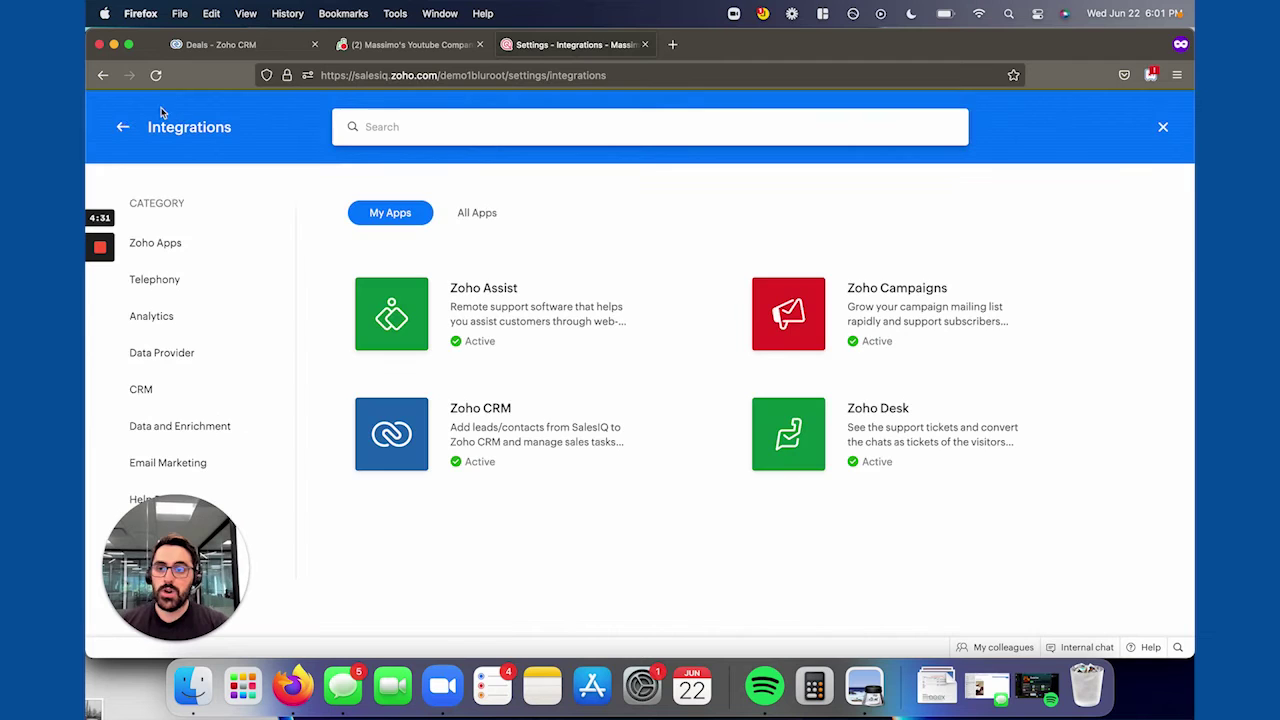
click(121, 130)
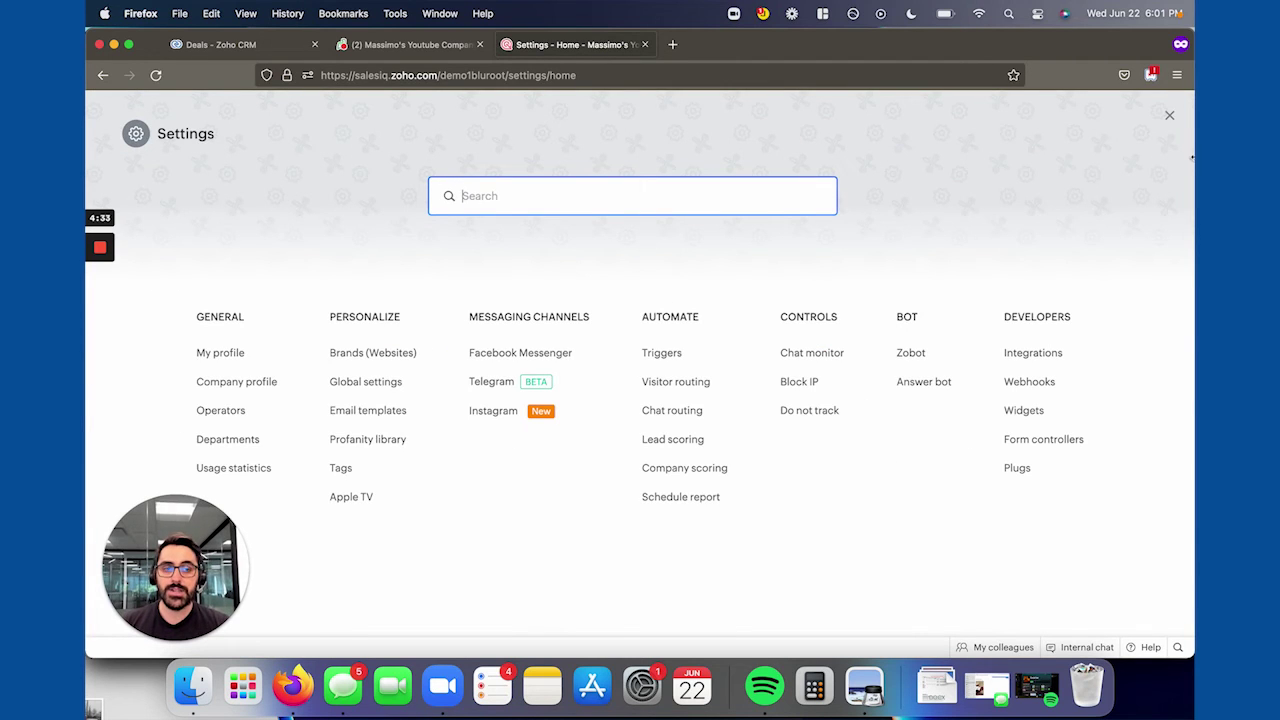
click(1167, 118)
click(1131, 106)
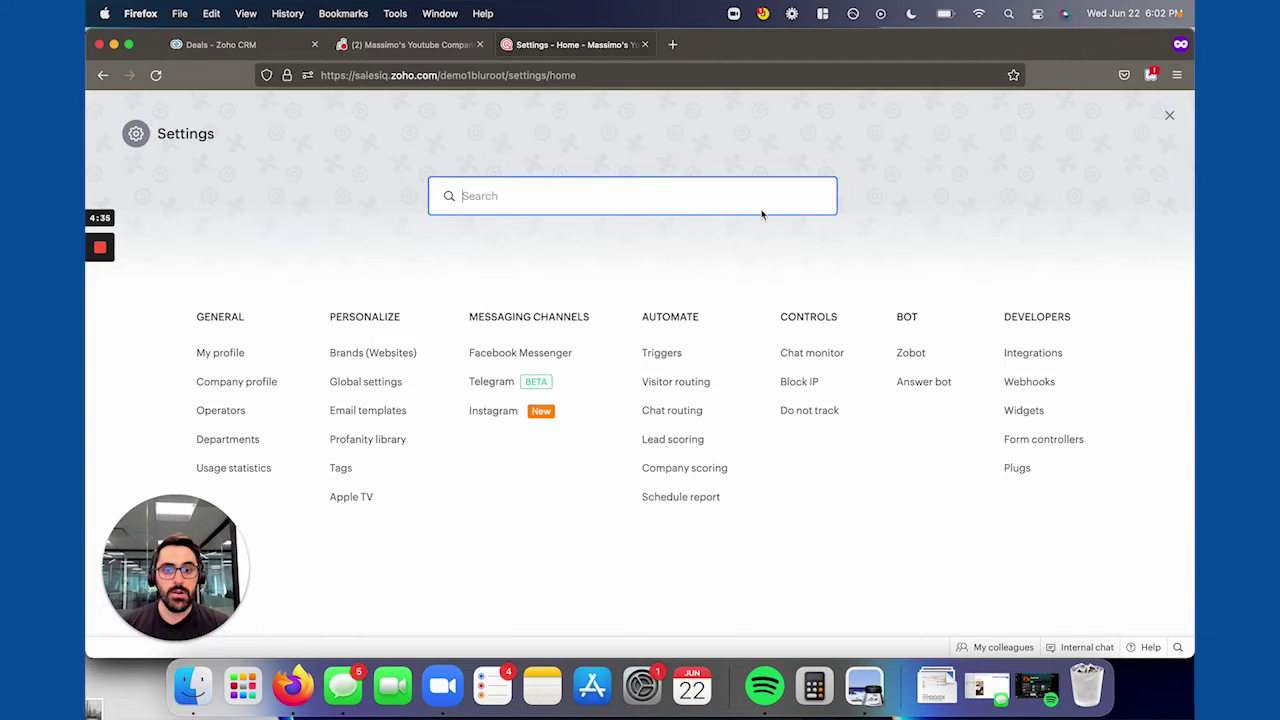
click(409, 354)
click(437, 252)
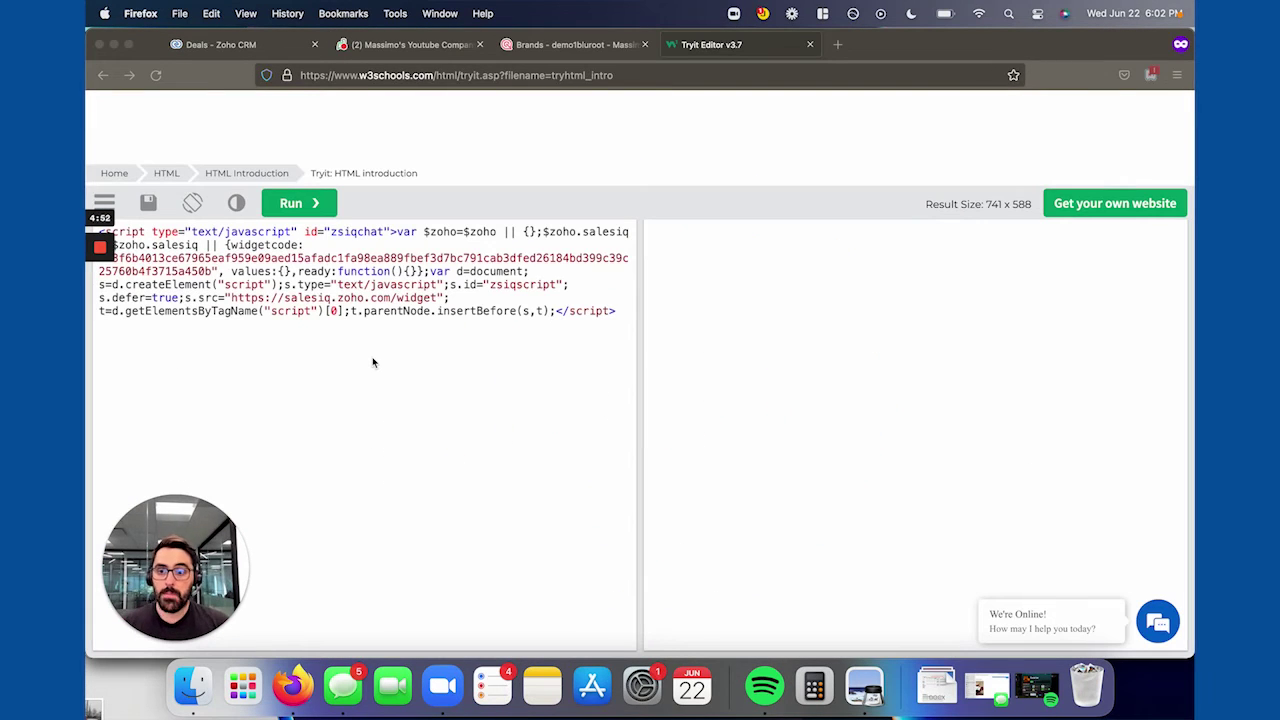
On the Tryit test page, fill the chat widget with the visitor's name, e-mail and message 'Testing'.
click(1052, 558)
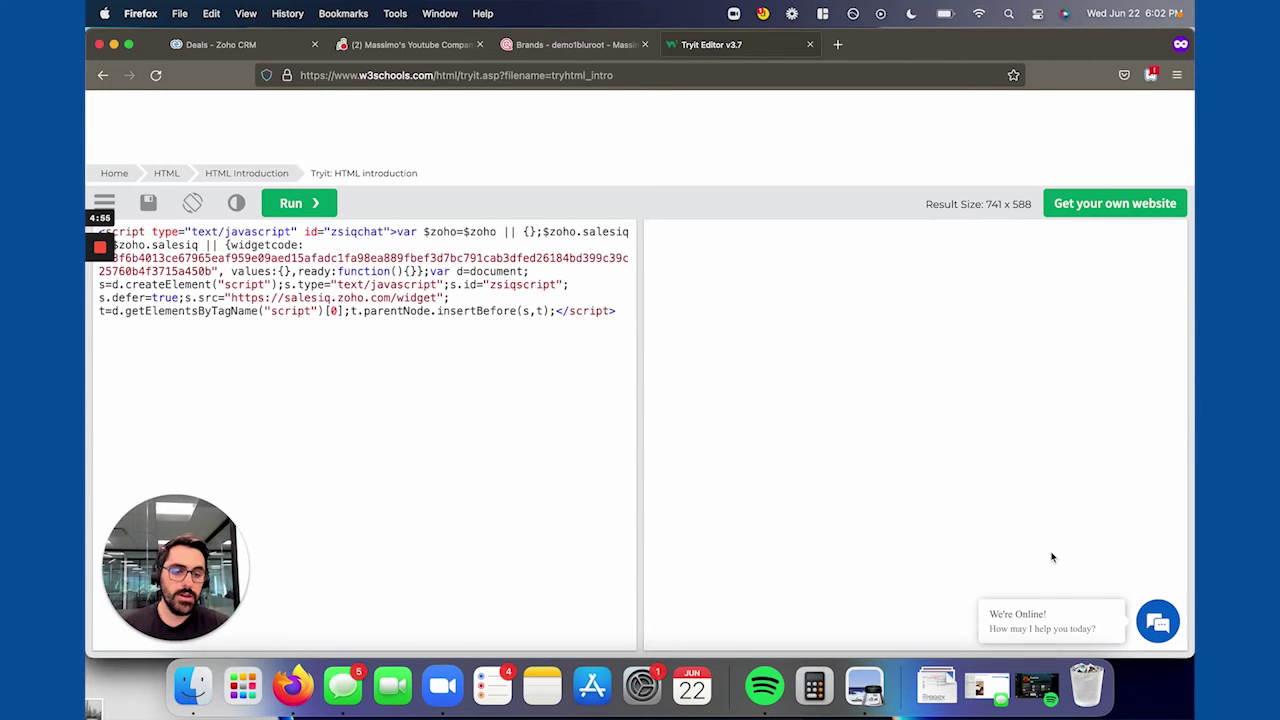
click(1157, 622)
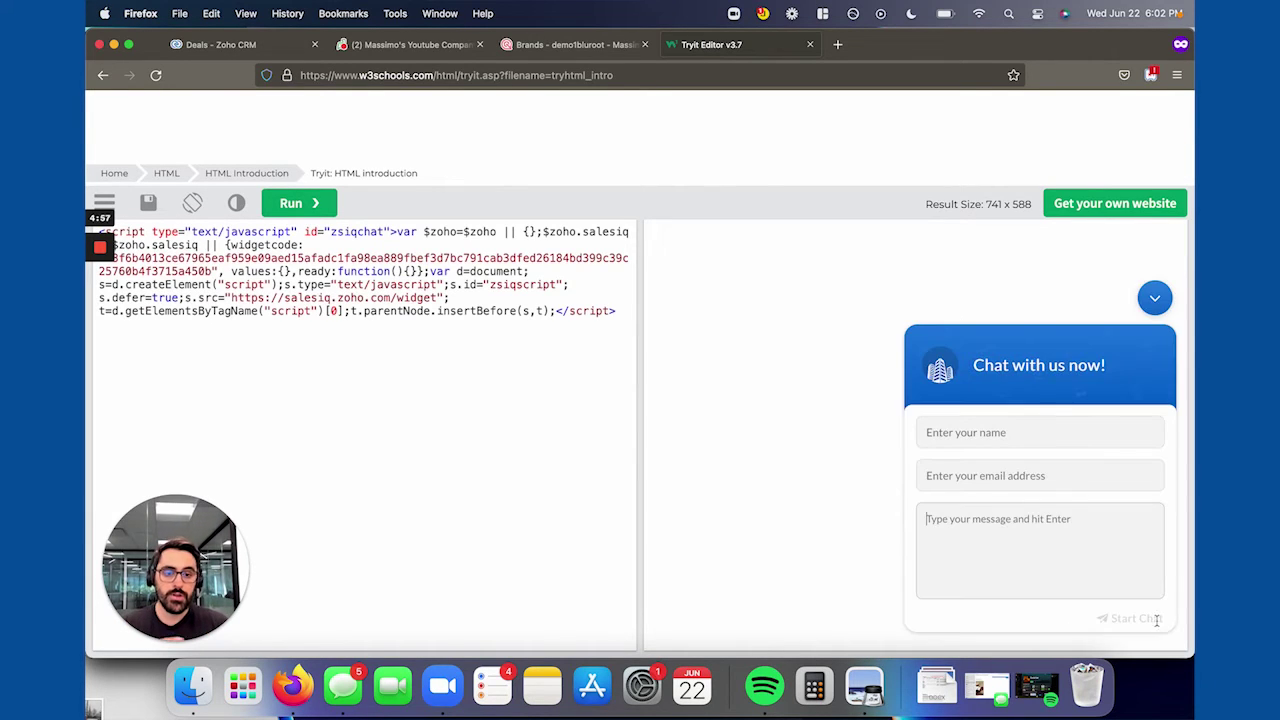
click(957, 432)
text(Massimo)
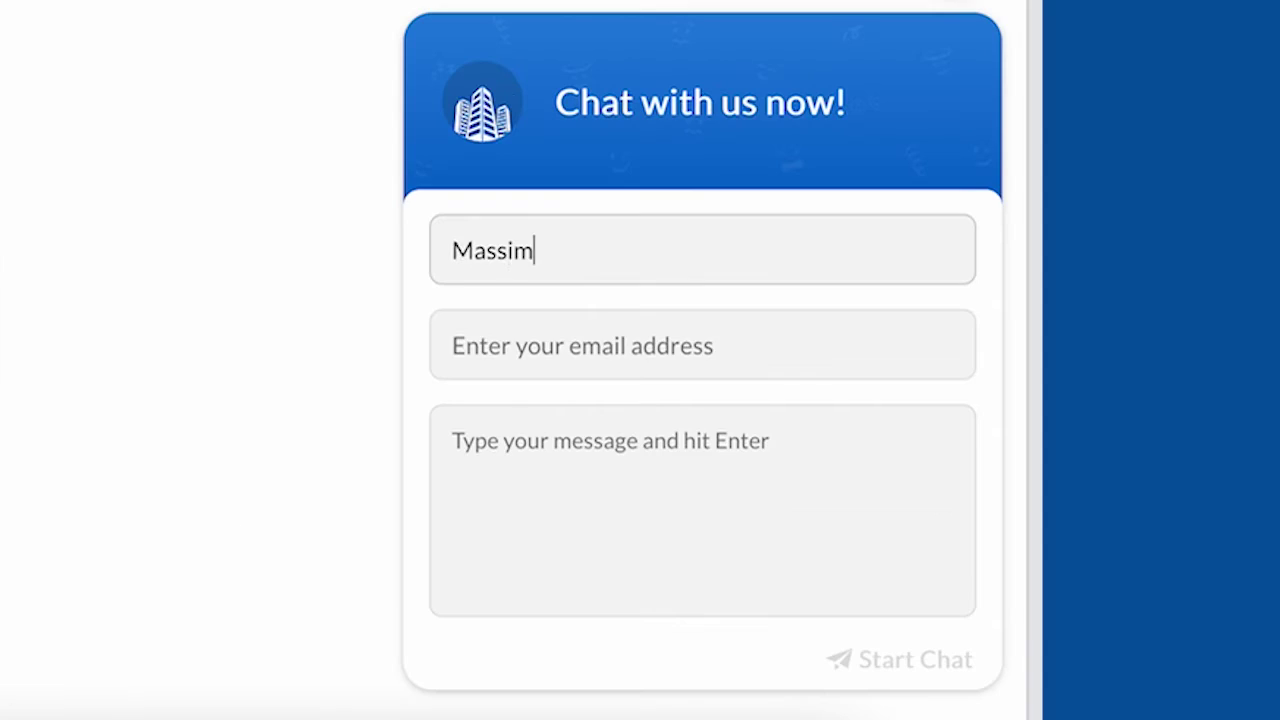
key(Tab)
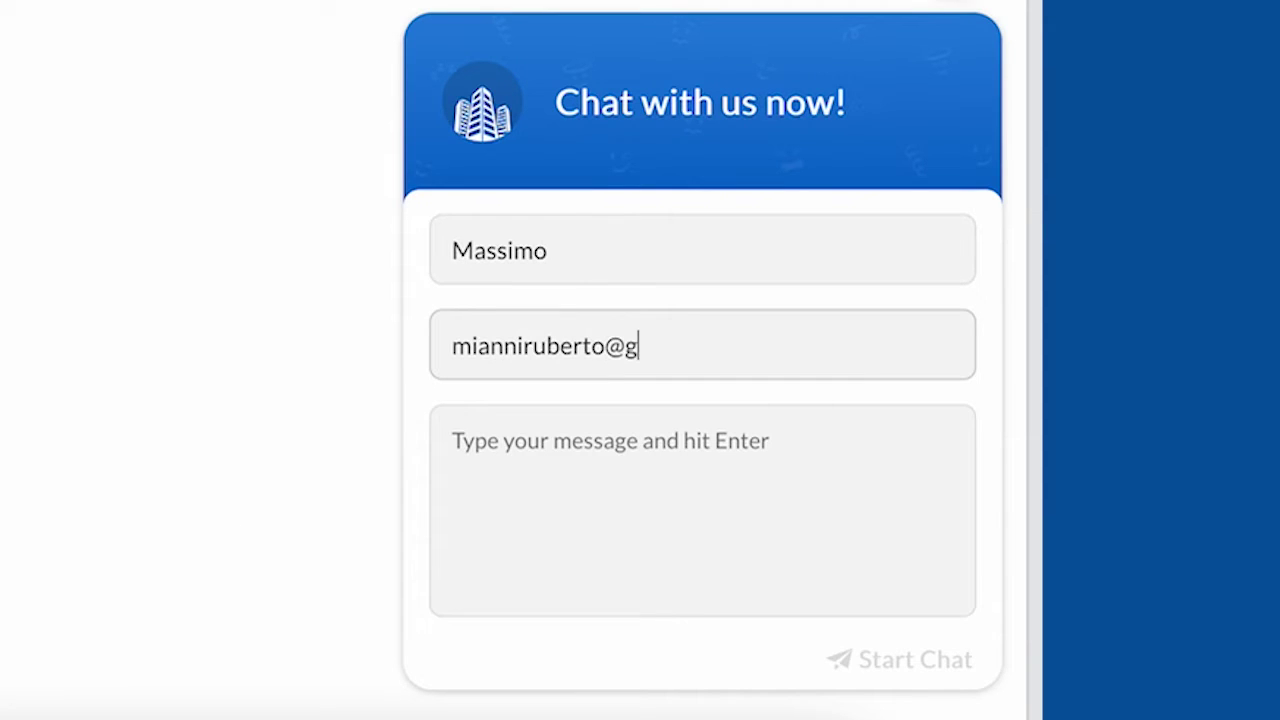
key(Tab)
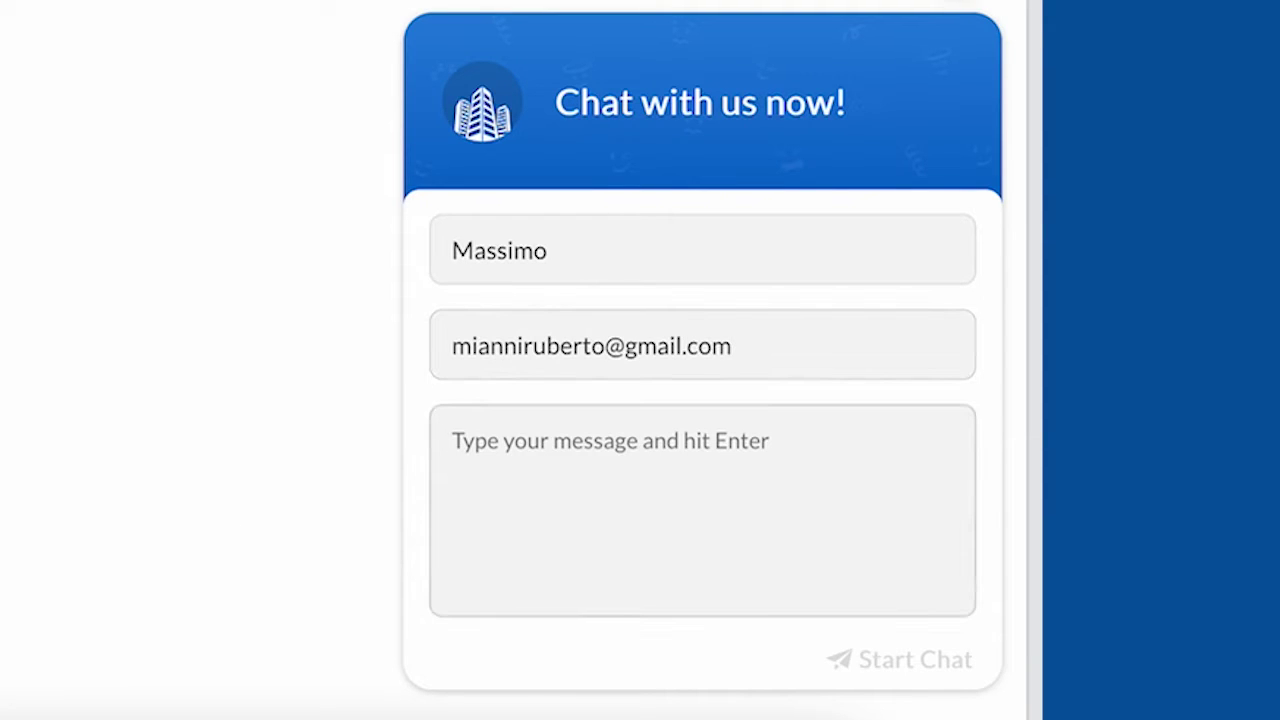
text(Testin)
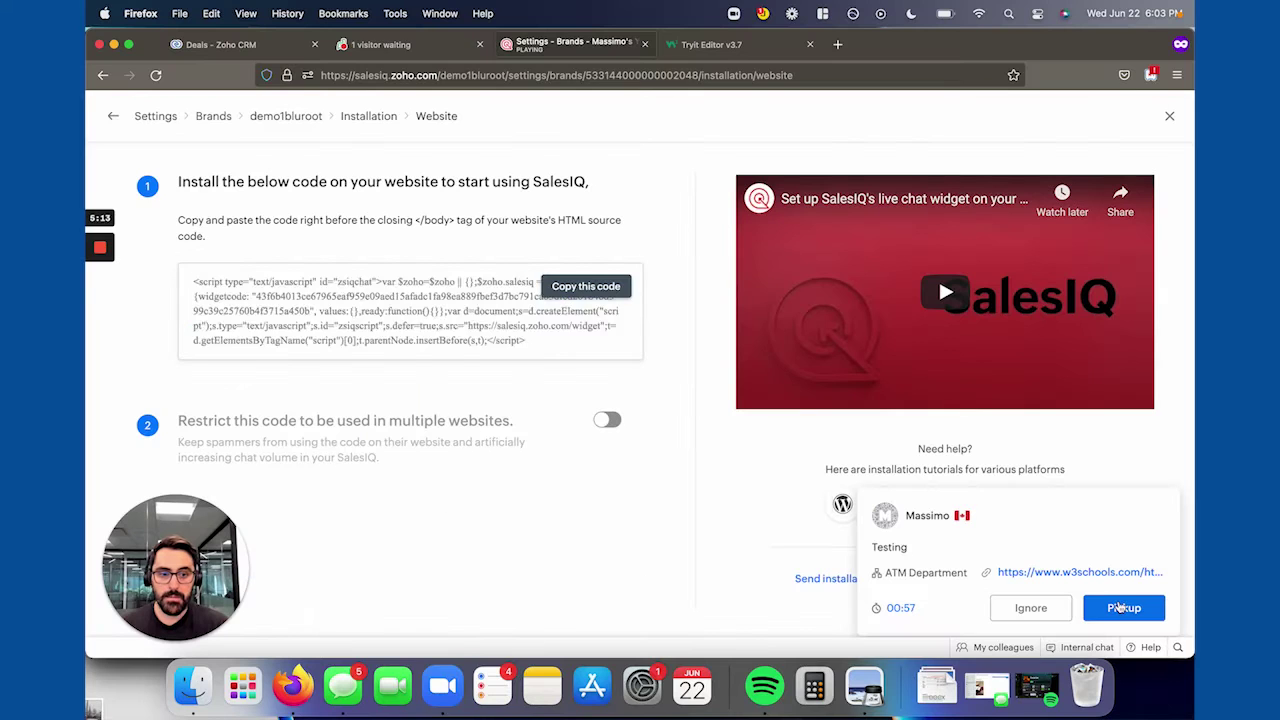
Pick up the visitor's test chat and check its linked Zoho Desk ticket #107.
click(1121, 607)
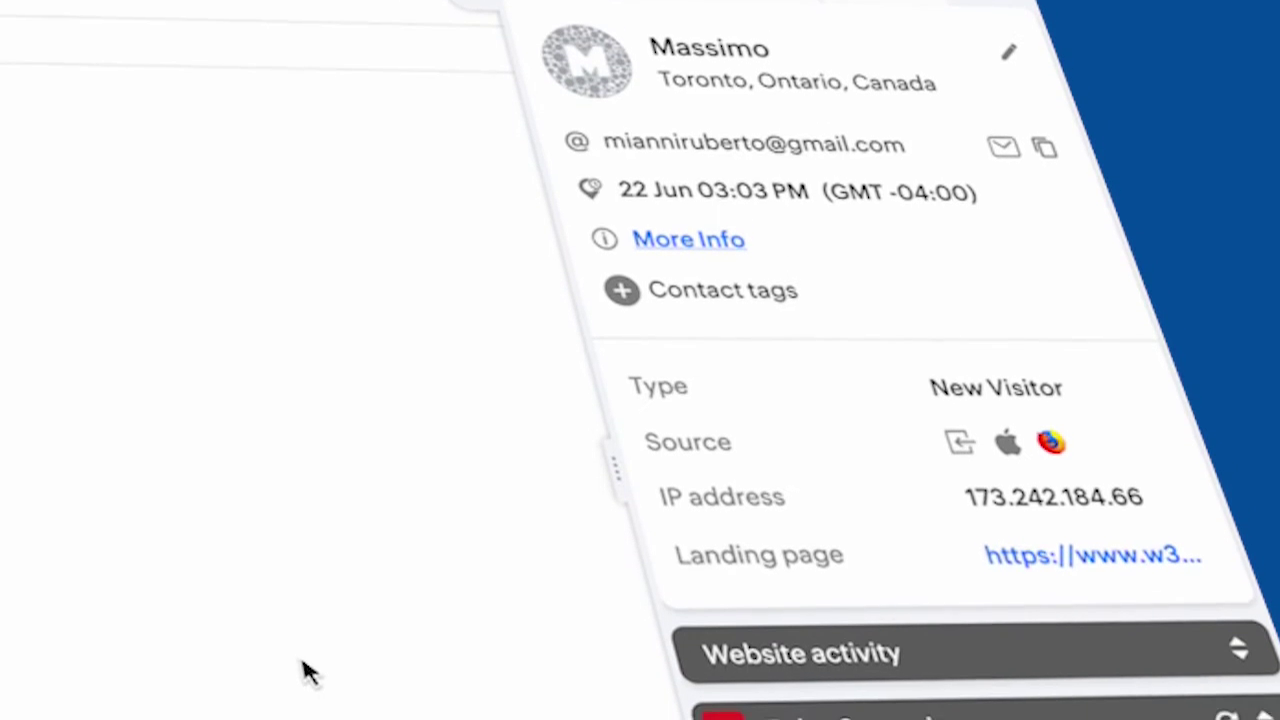
click(666, 369)
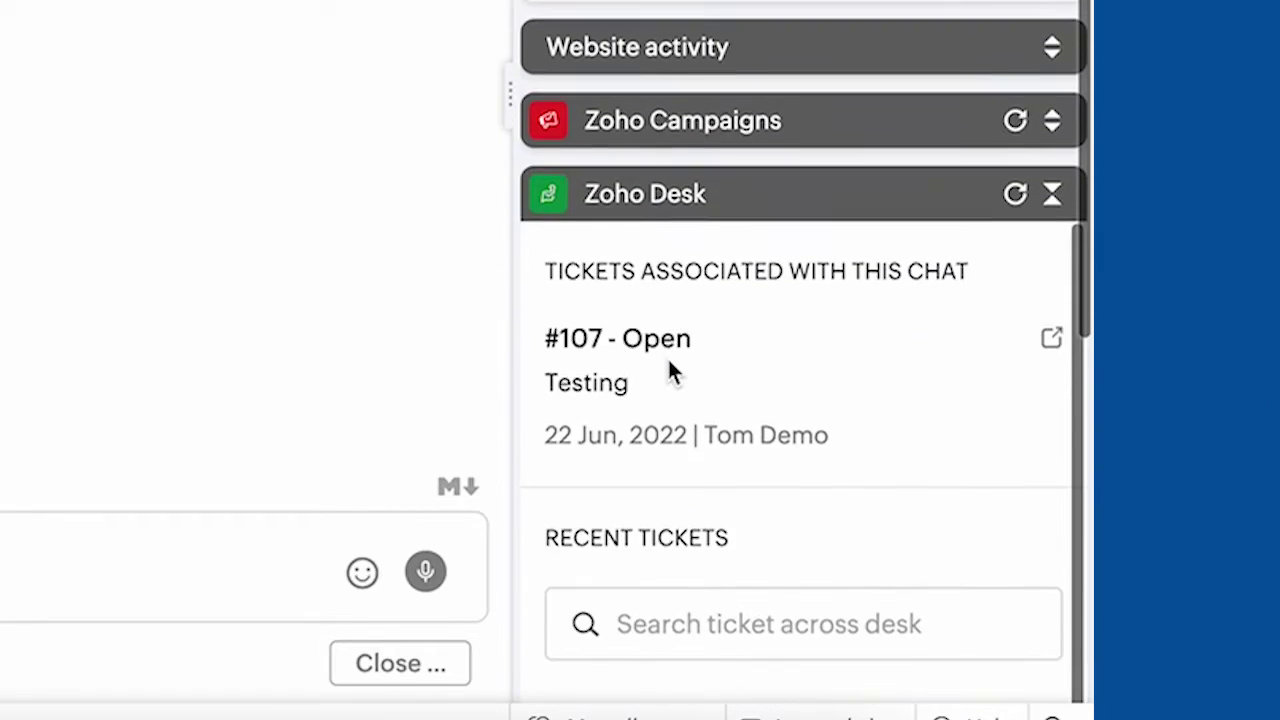
scroll(667, 370, down, 1)
scroll(668, 370, down, 1)
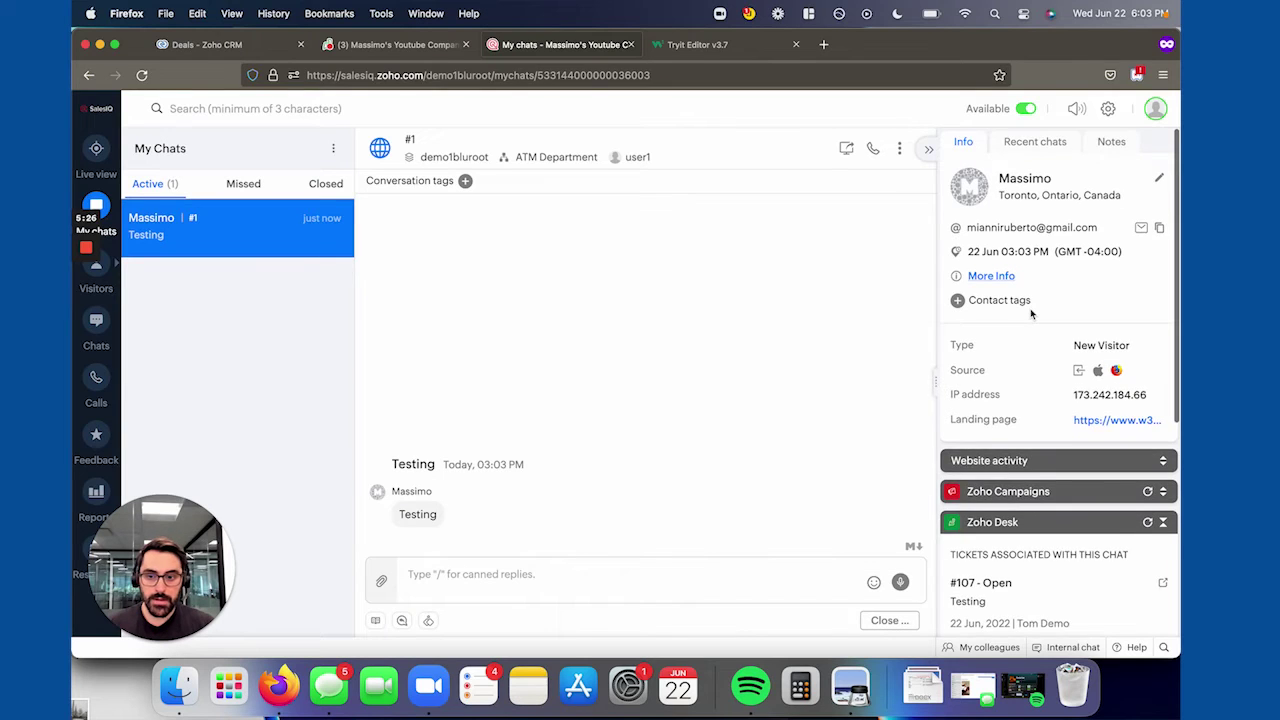
scroll(1031, 314, down, 1)
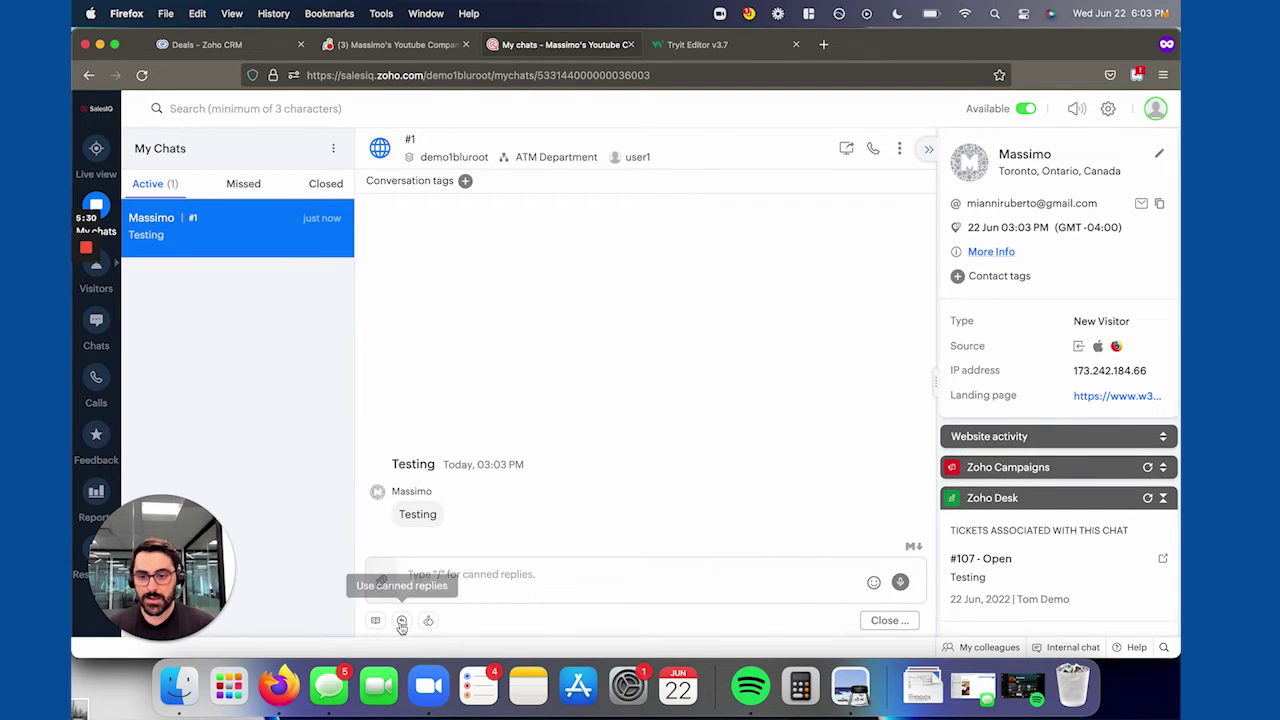
End the chat session immediately.
click(478, 576)
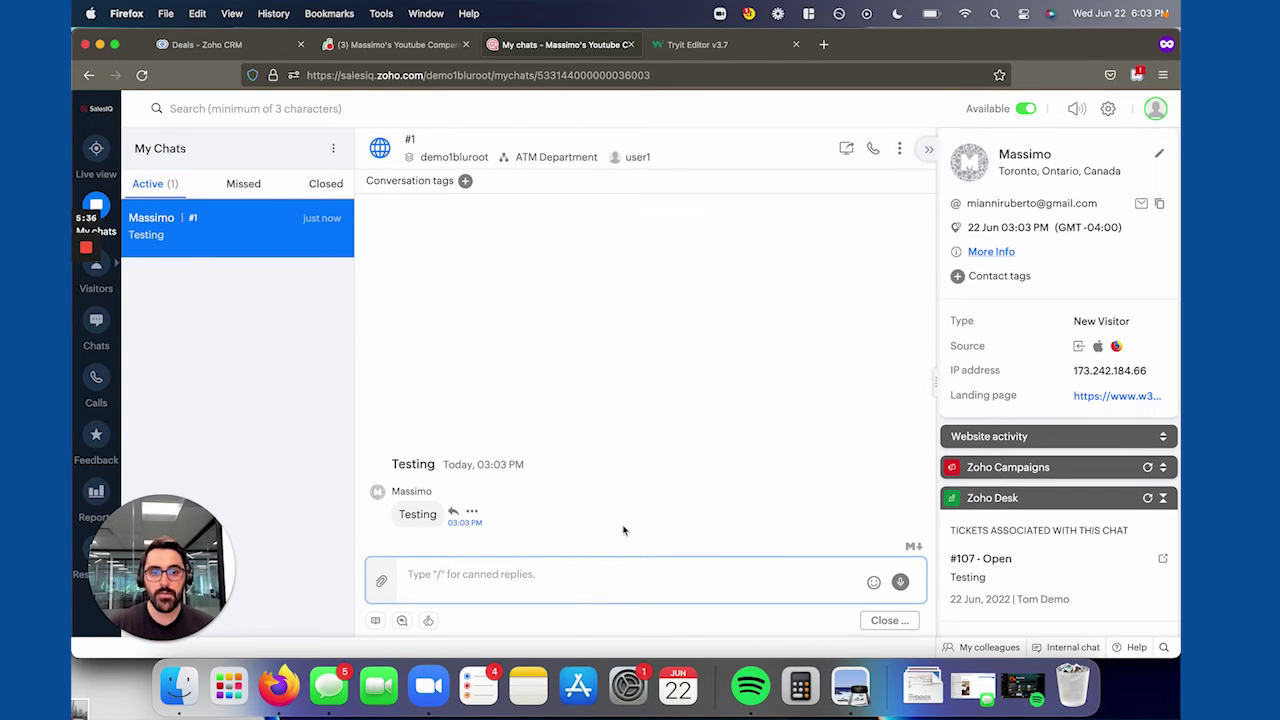
click(899, 622)
click(843, 572)
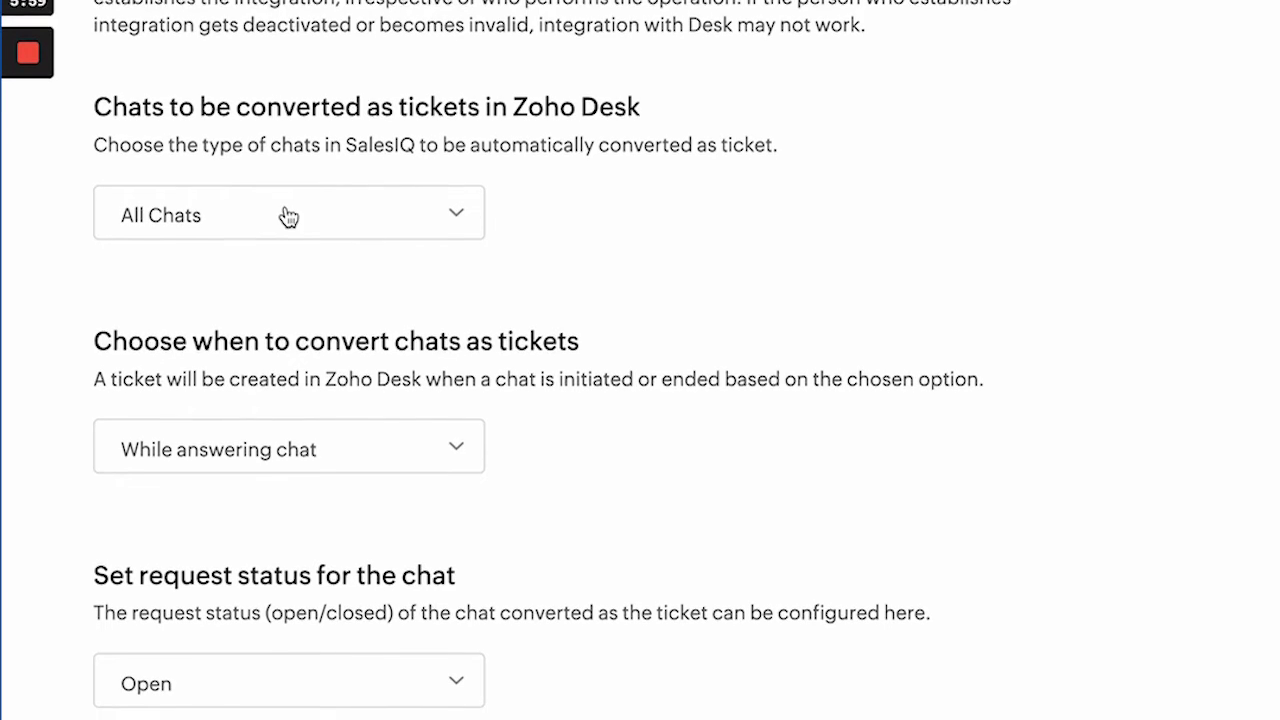
Switch Desk ticket conversion to None and back to All Chats, then check the ticket-creation timing options.
click(288, 216)
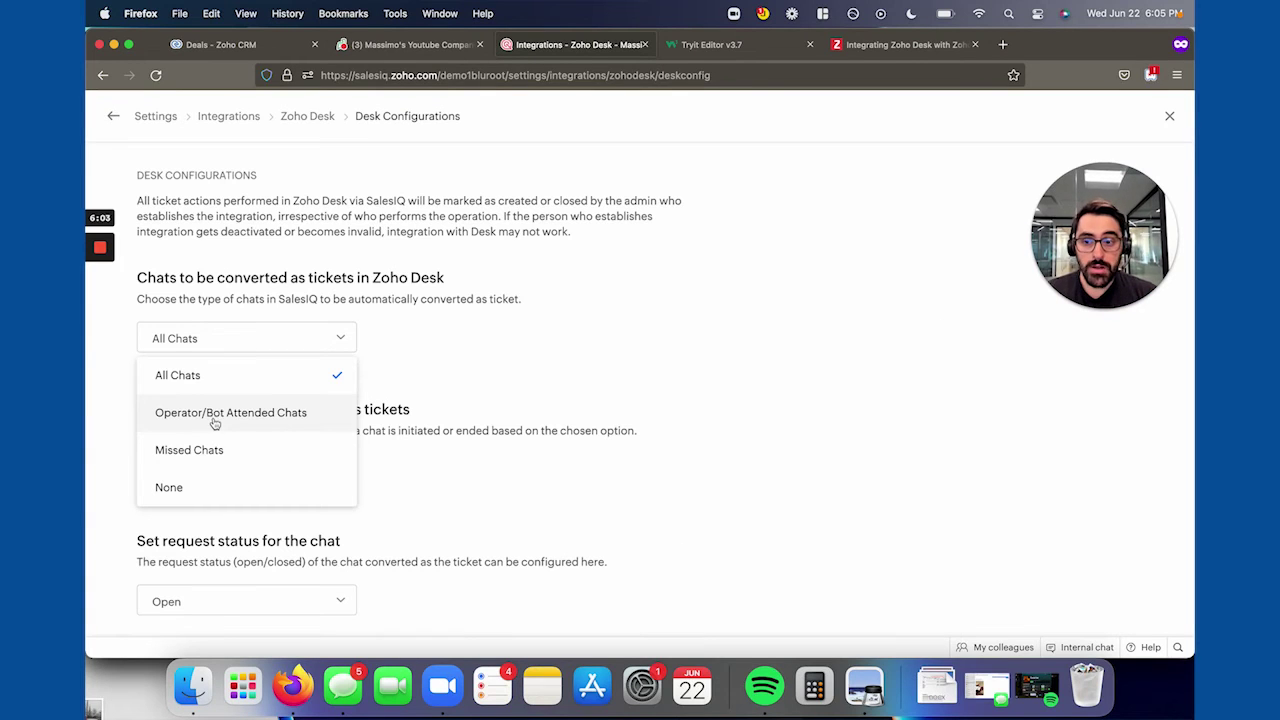
click(241, 500)
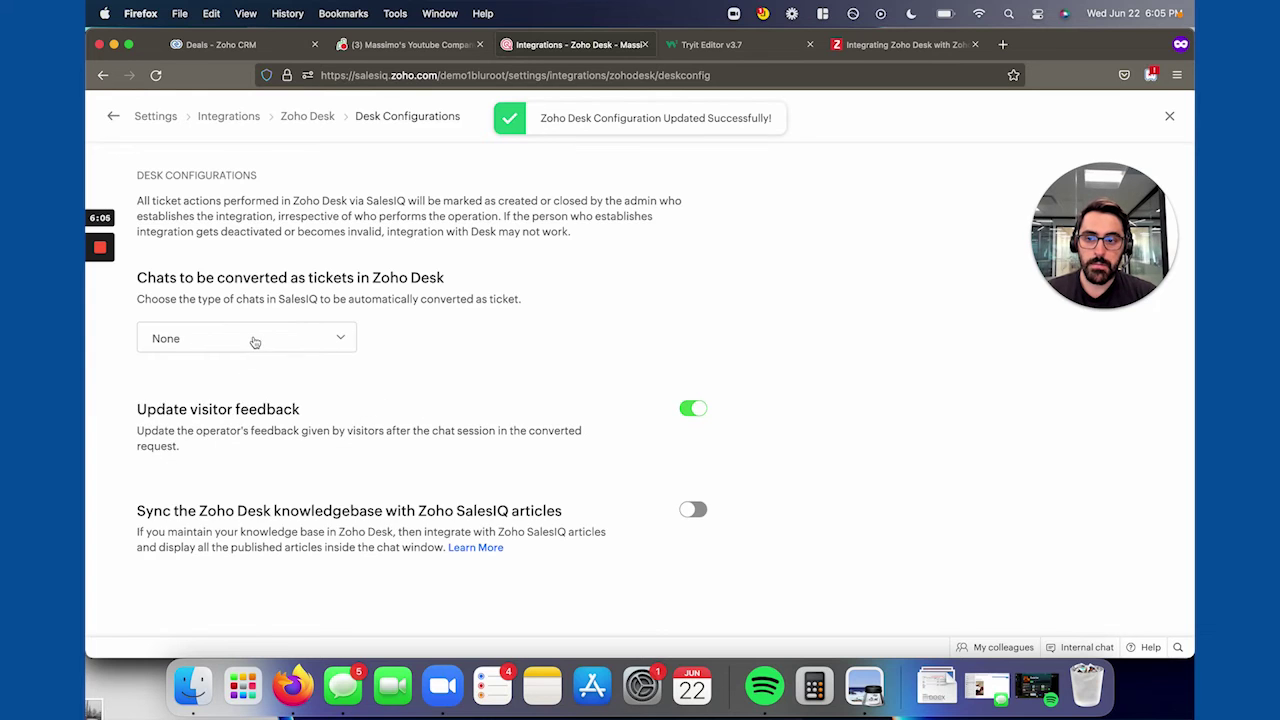
click(255, 342)
click(229, 377)
scroll(360, 389, down, 2)
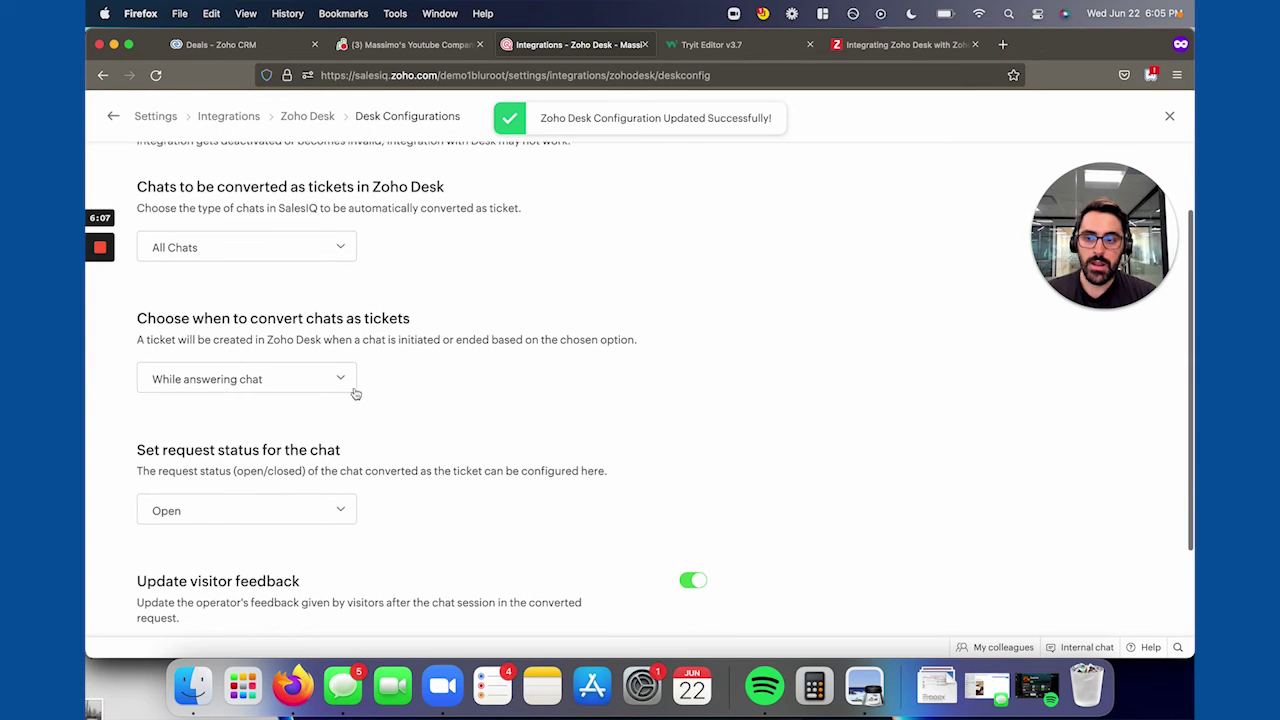
click(231, 379)
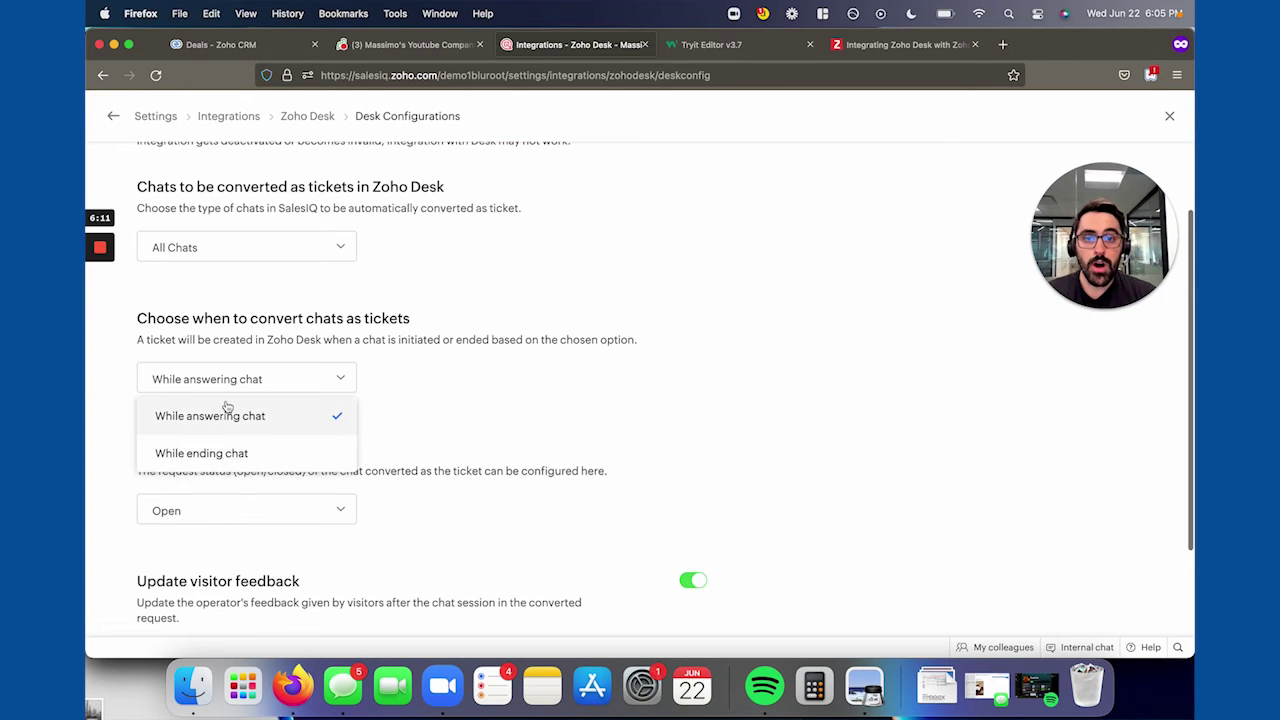
Review the All Tickets list in Zoho Desk, then set SalesIQ ticket creation to While ending chat.
click(418, 55)
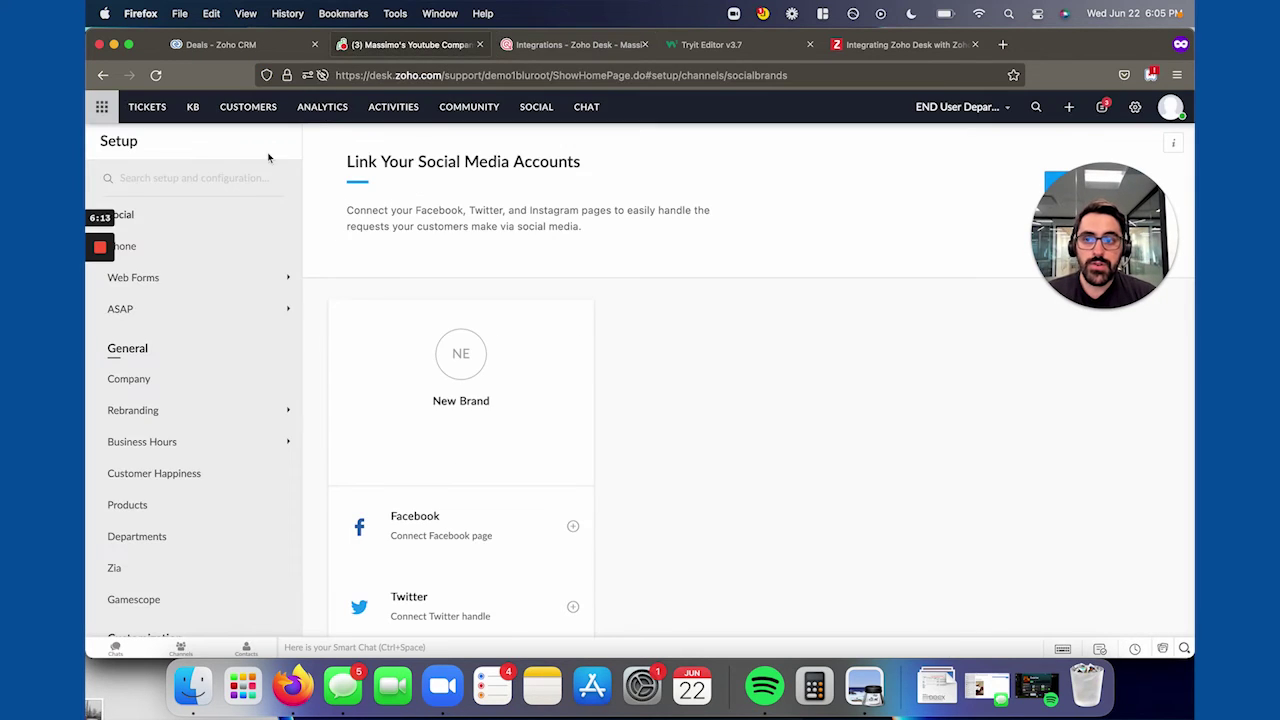
click(158, 112)
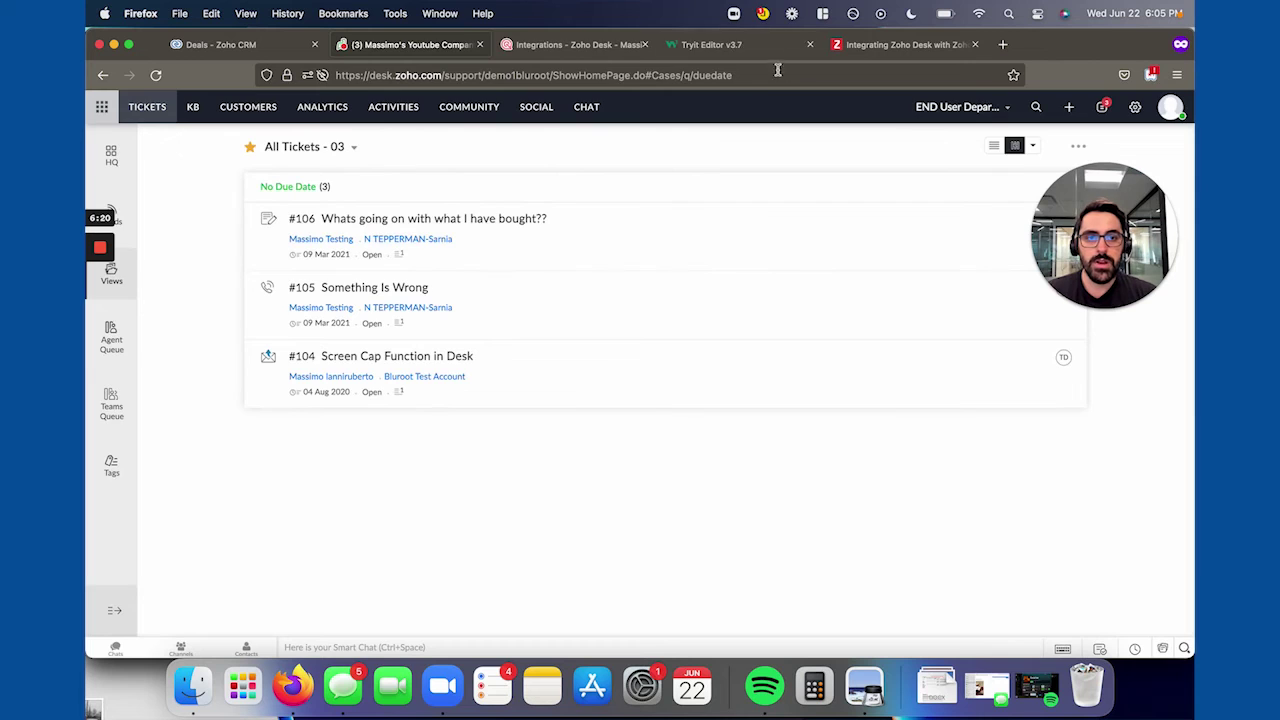
click(568, 46)
click(411, 397)
click(316, 389)
click(255, 456)
Scroll down the Desk Configurations page to the chats-to-convert and request status settings.
scroll(363, 464, down, 2)
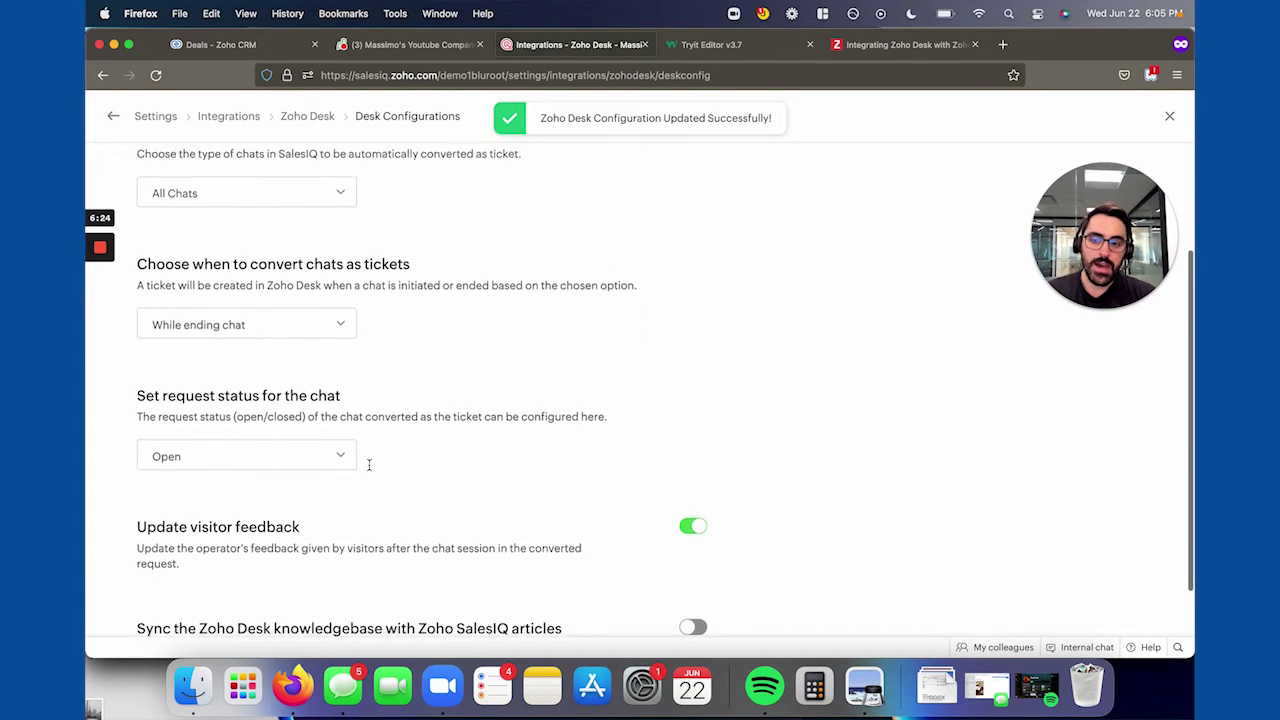